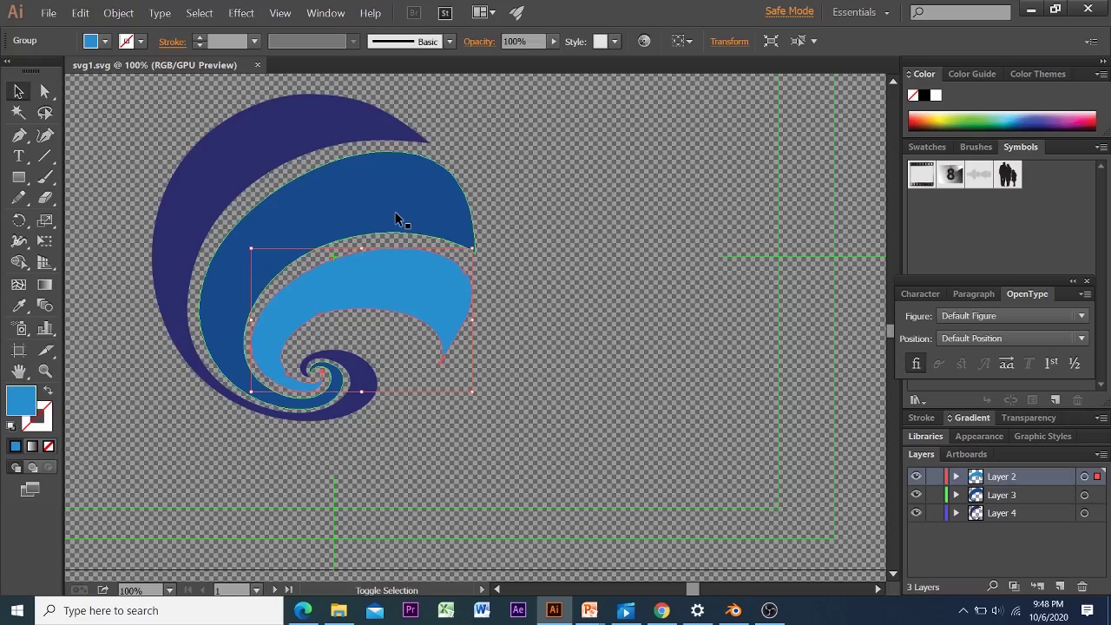
# Step: Select all three swirl bands of the logo together and show the Pathfinder options
pyautogui.click(397, 218)
pyautogui.click(524, 218)
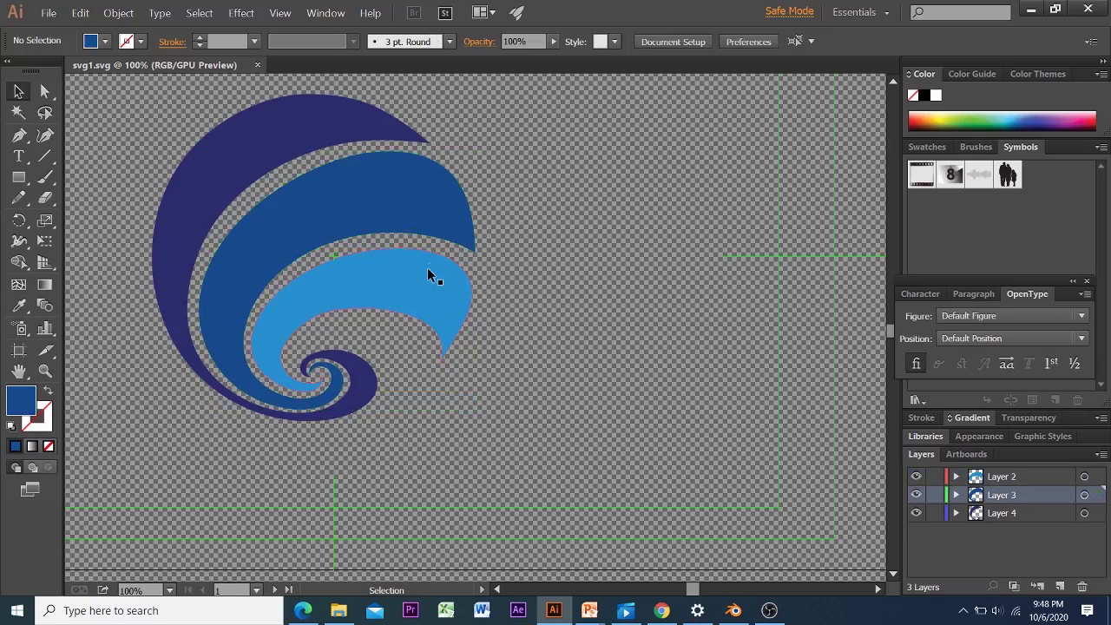
pyautogui.click(425, 208)
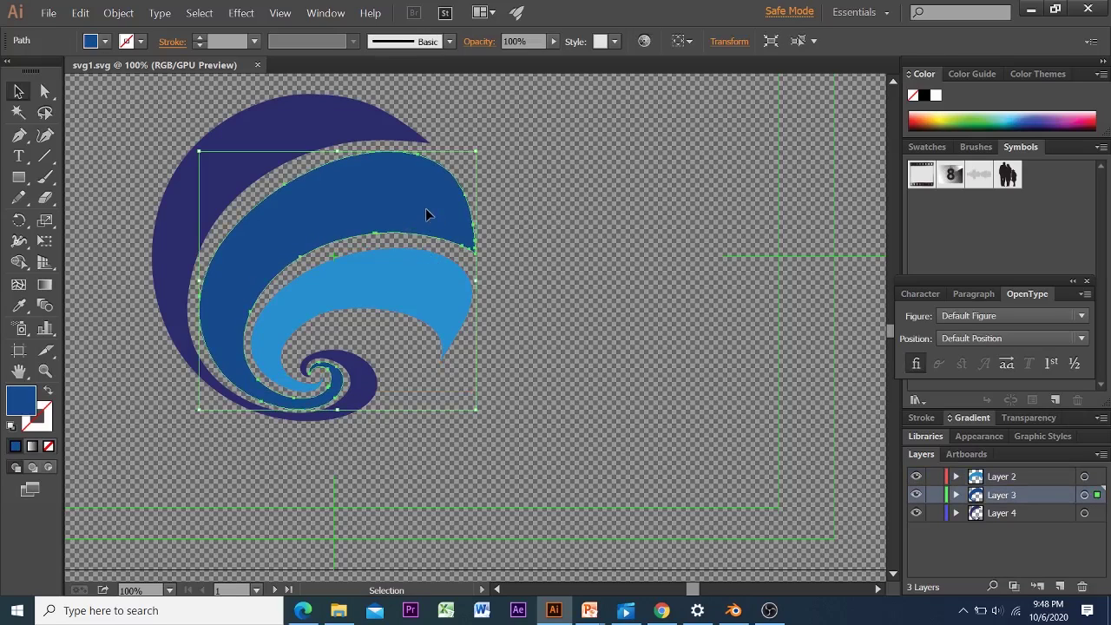
pyautogui.keyDown('shift'); pyautogui.click(420, 293); pyautogui.keyUp('shift')
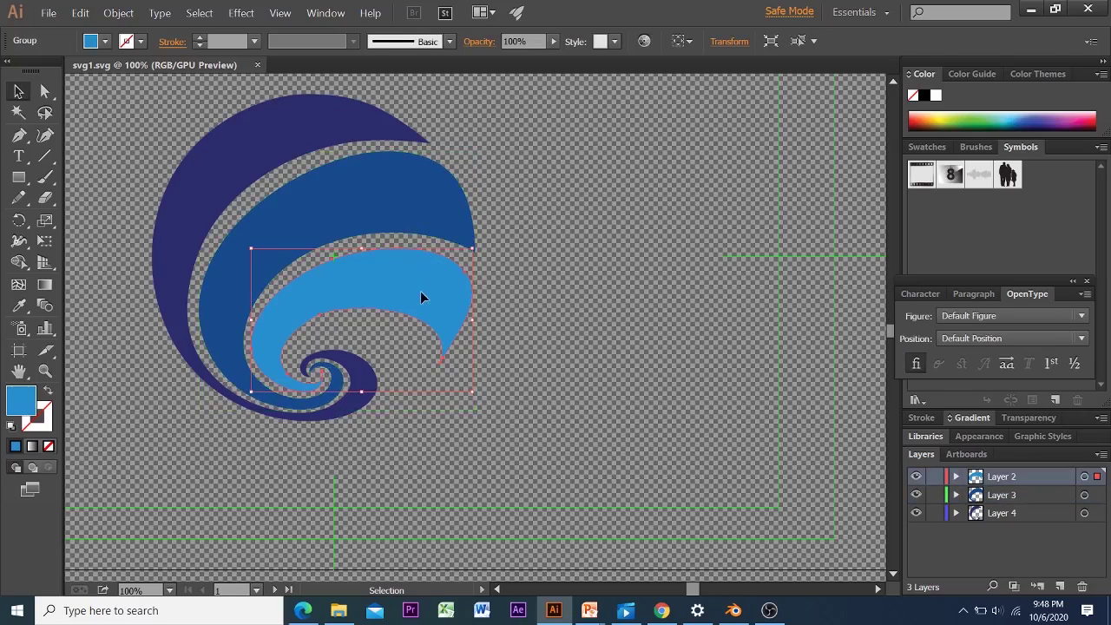
pyautogui.keyDown('shift'); pyautogui.click(356, 128); pyautogui.keyUp('shift')
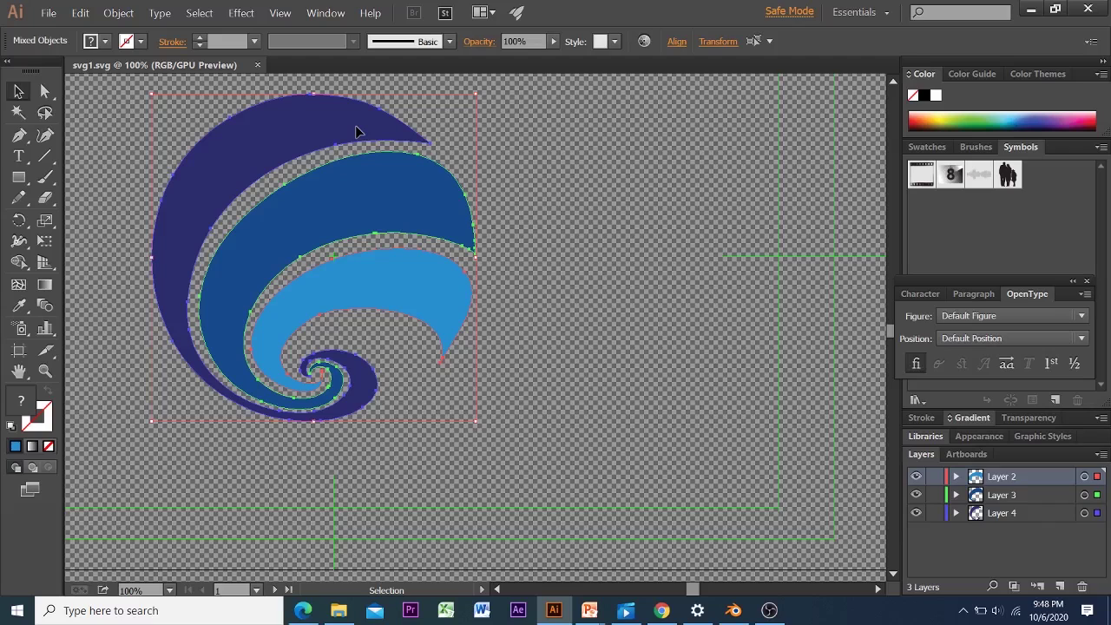
pyautogui.click(325, 12)
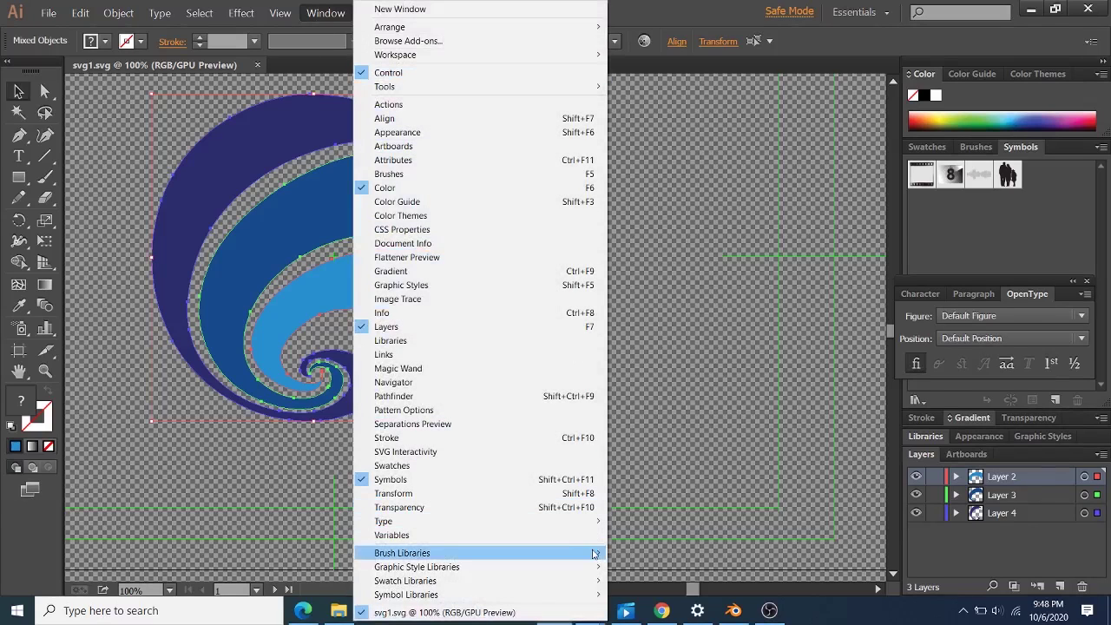
pyautogui.click(517, 397)
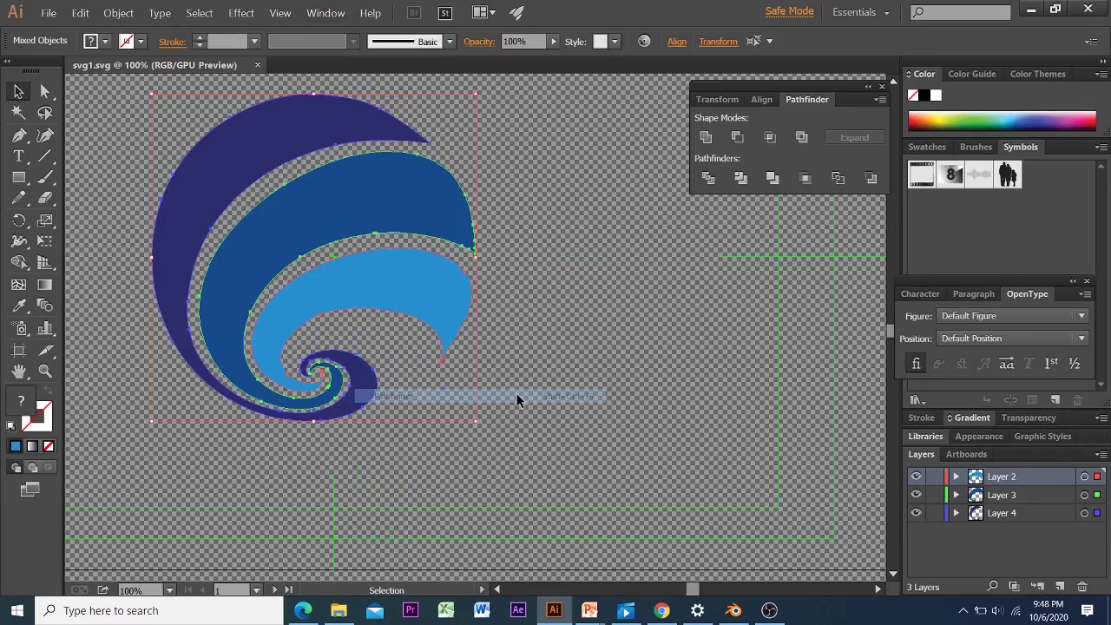
# Step: Merge the three selected swirl bands with Pathfinder and apply Outline Stroke to the merged group
pyautogui.click(773, 179)
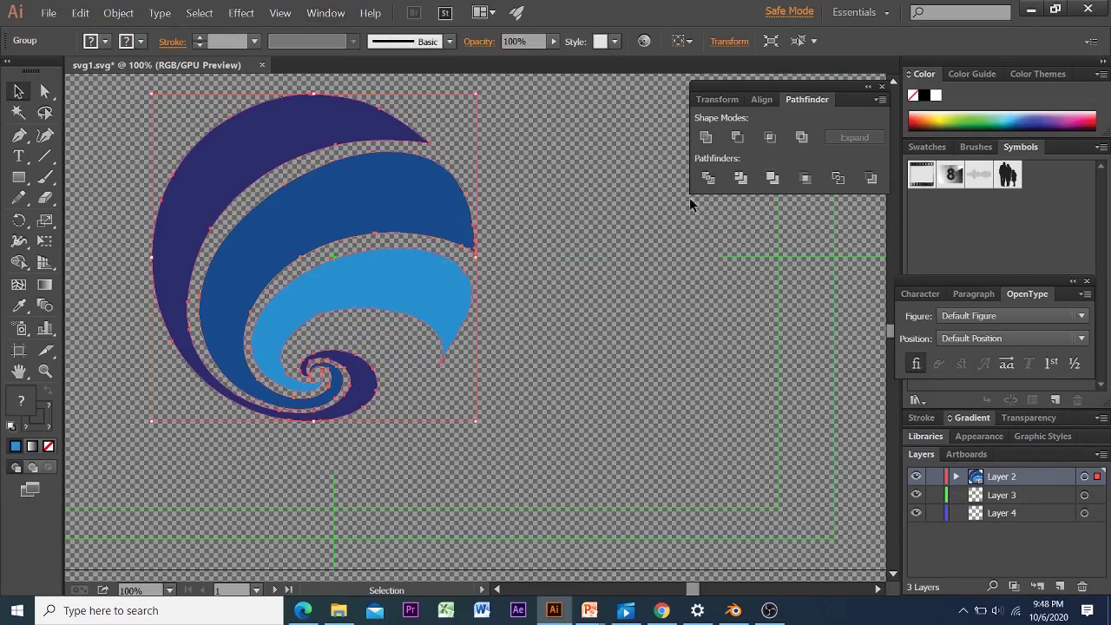
pyautogui.click(20, 91)
pyautogui.click(119, 13)
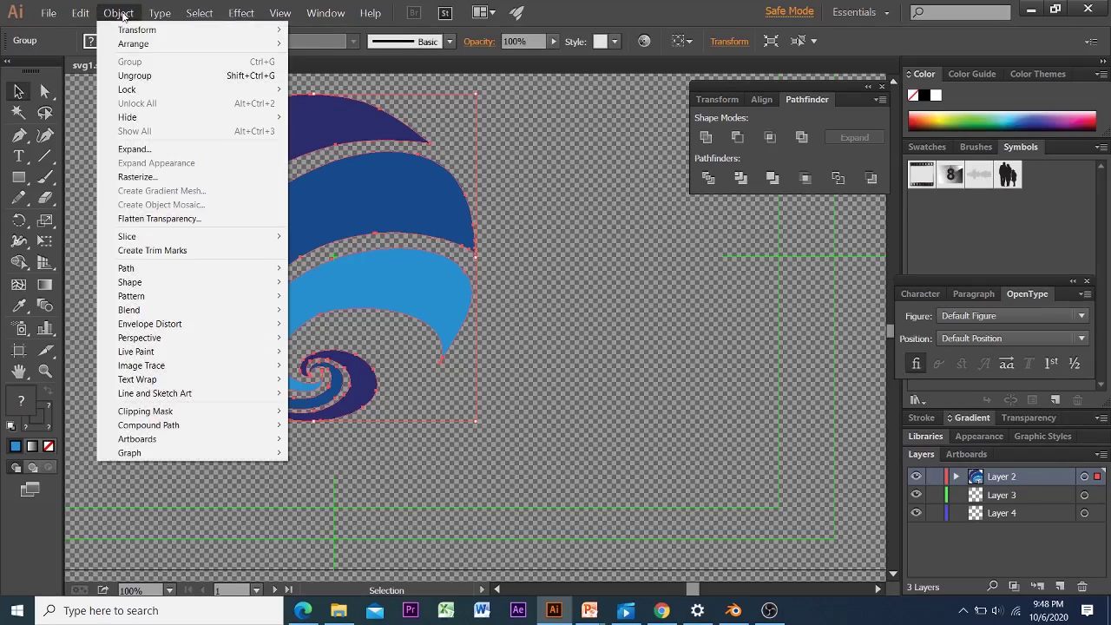
pyautogui.moveTo(215, 267)
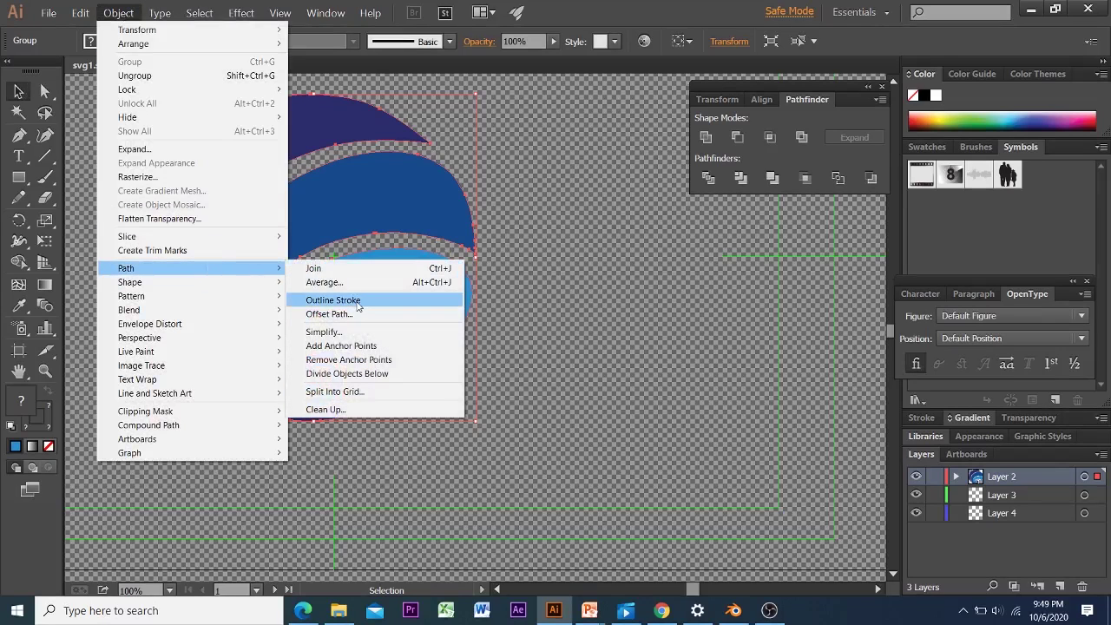
pyautogui.click(358, 301)
pyautogui.click(590, 261)
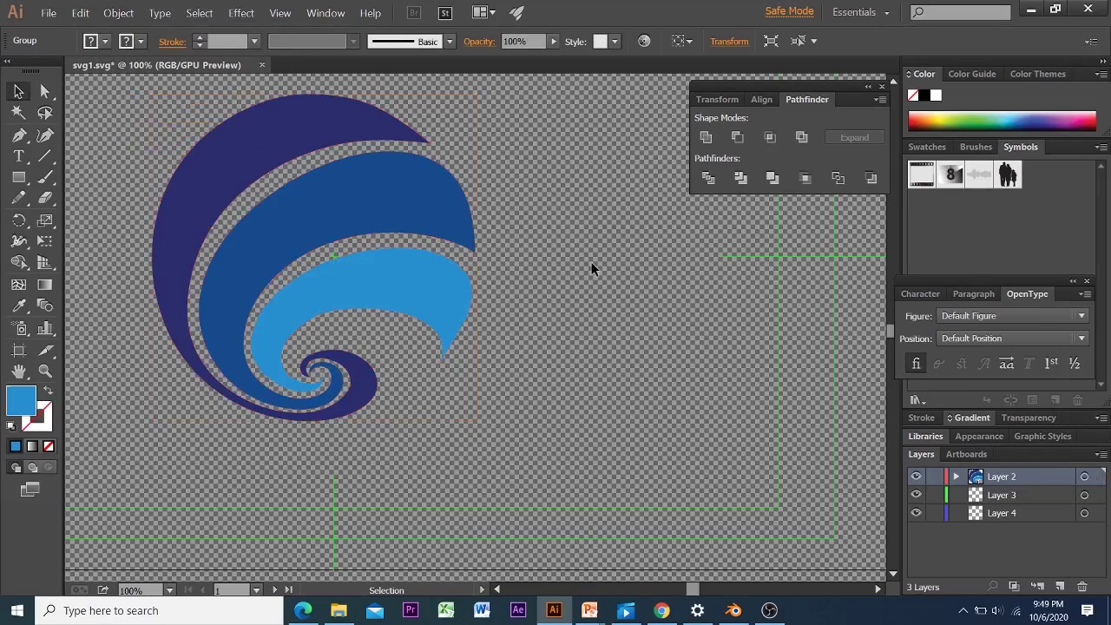
# Step: Check how the merged swirl bands select, and undo the merge of all three
pyautogui.rightClick(442, 282)
pyautogui.rightClick(426, 198)
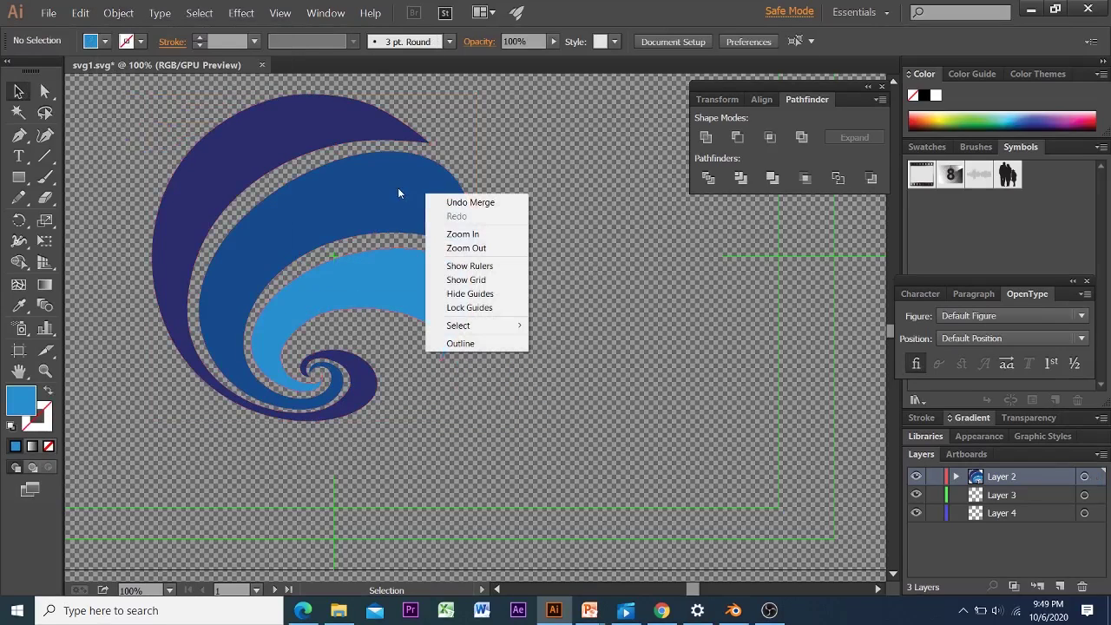
pyautogui.click(397, 193)
pyautogui.click(462, 182)
pyautogui.click(416, 187)
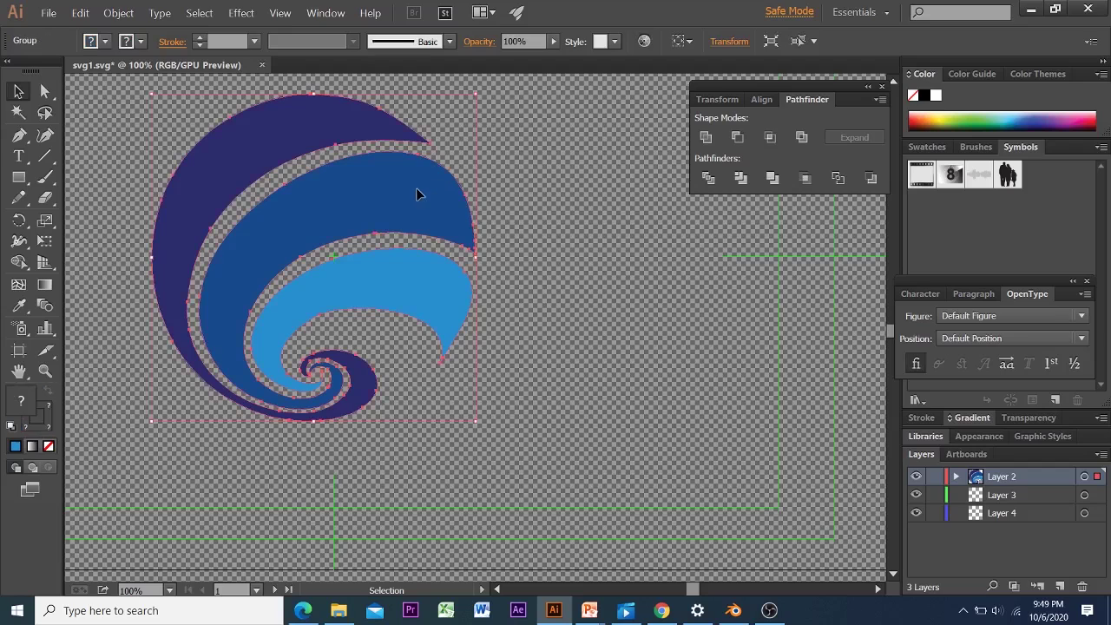
pyautogui.click(516, 189)
pyautogui.click(440, 287)
pyautogui.hotkey('ctrl', 'z')
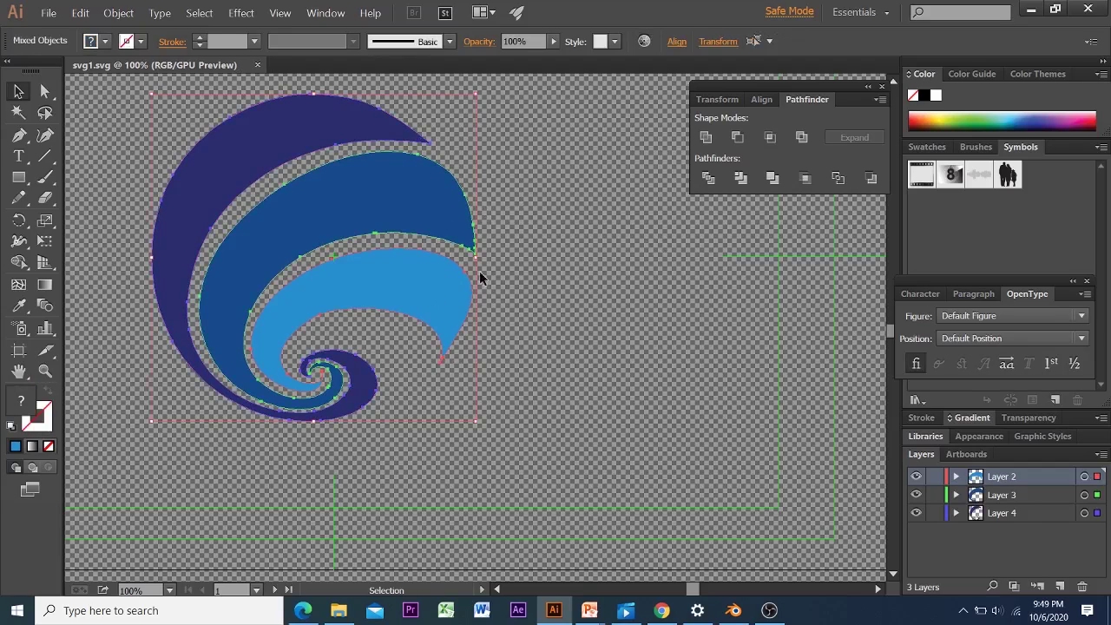
# Step: Check that each swirl band selects separately, and apply Pathfinder Merge to the light blue band alone
pyautogui.click(553, 241)
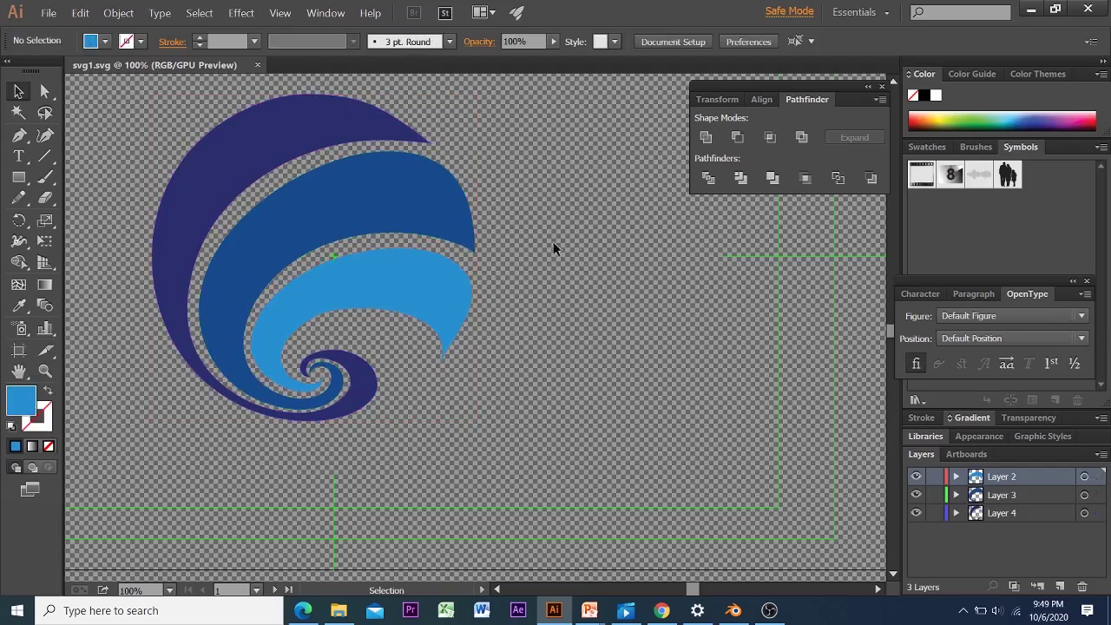
pyautogui.click(436, 203)
pyautogui.click(440, 272)
pyautogui.click(417, 203)
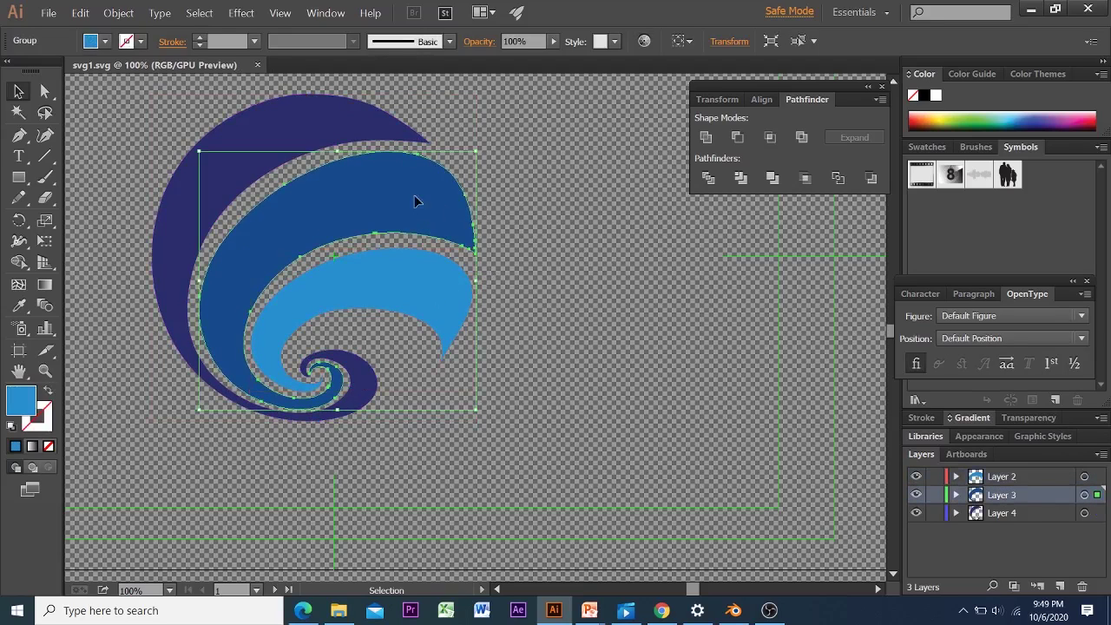
pyautogui.click(356, 127)
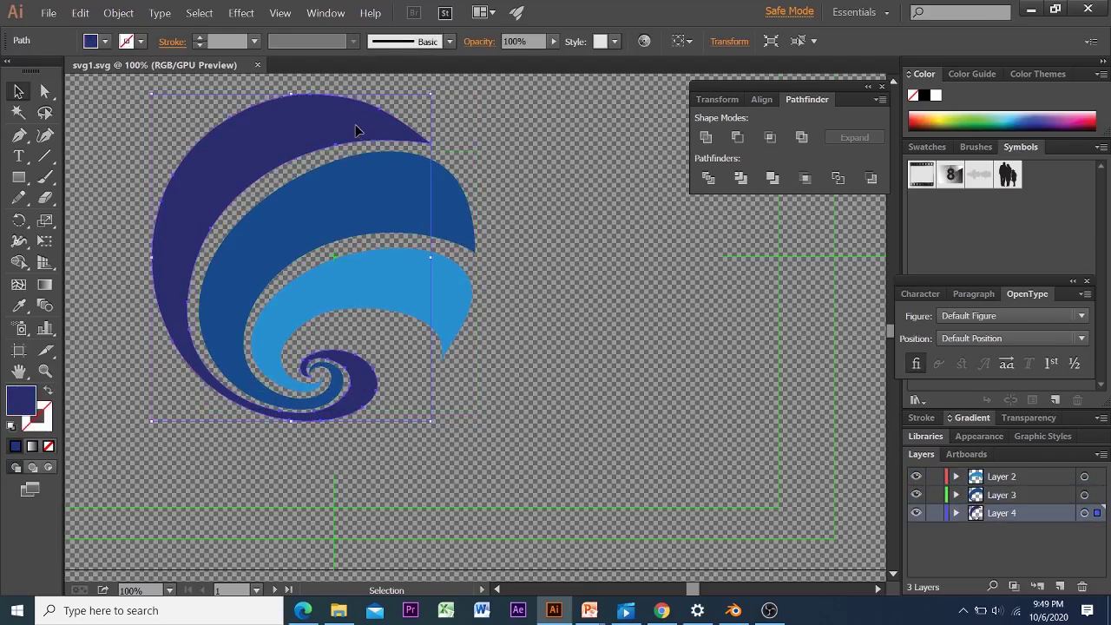
pyautogui.click(454, 302)
pyautogui.click(772, 178)
# Step: Apply Pathfinder Merge to the middle blue swirl band alone
pyautogui.click(449, 194)
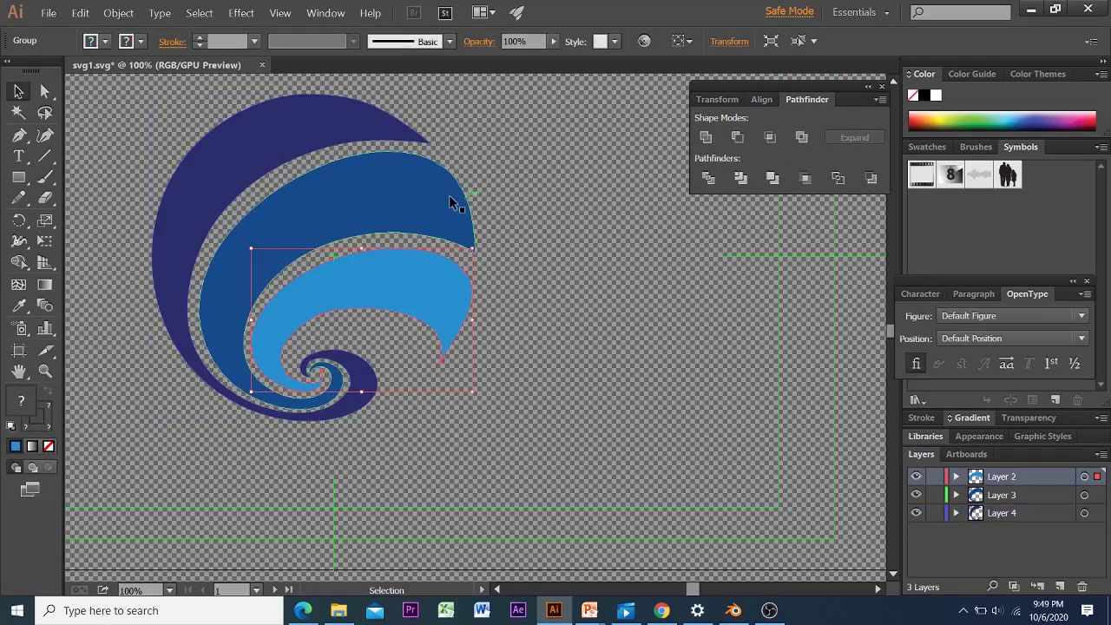
pyautogui.keyDown('shift'); pyautogui.click(441, 204); pyautogui.keyUp('shift')
pyautogui.keyDown('shift'); pyautogui.click(440, 194); pyautogui.keyUp('shift')
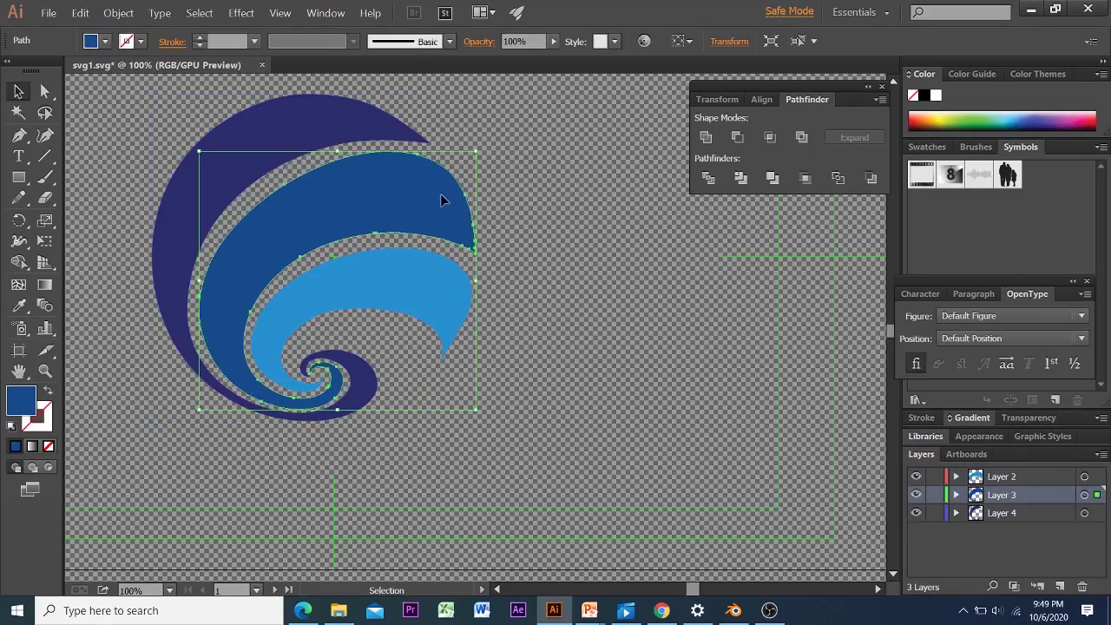
pyautogui.click(772, 178)
pyautogui.click(349, 118)
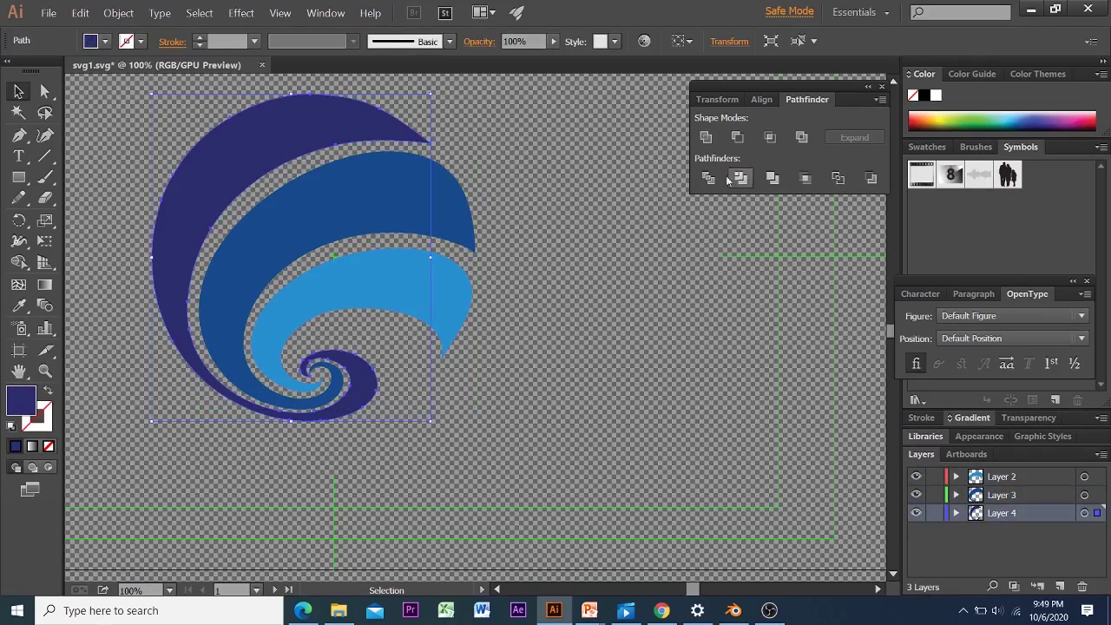
# Step: Apply Outline Stroke to the middle blue swirl band
pyautogui.click(448, 199)
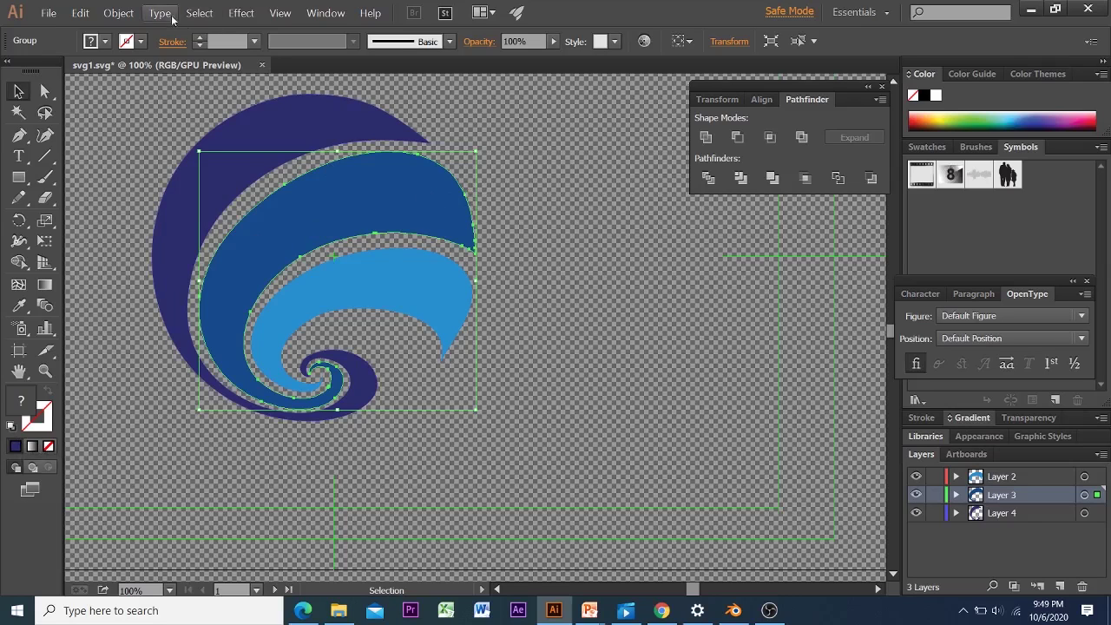
pyautogui.click(111, 15)
pyautogui.moveTo(219, 271)
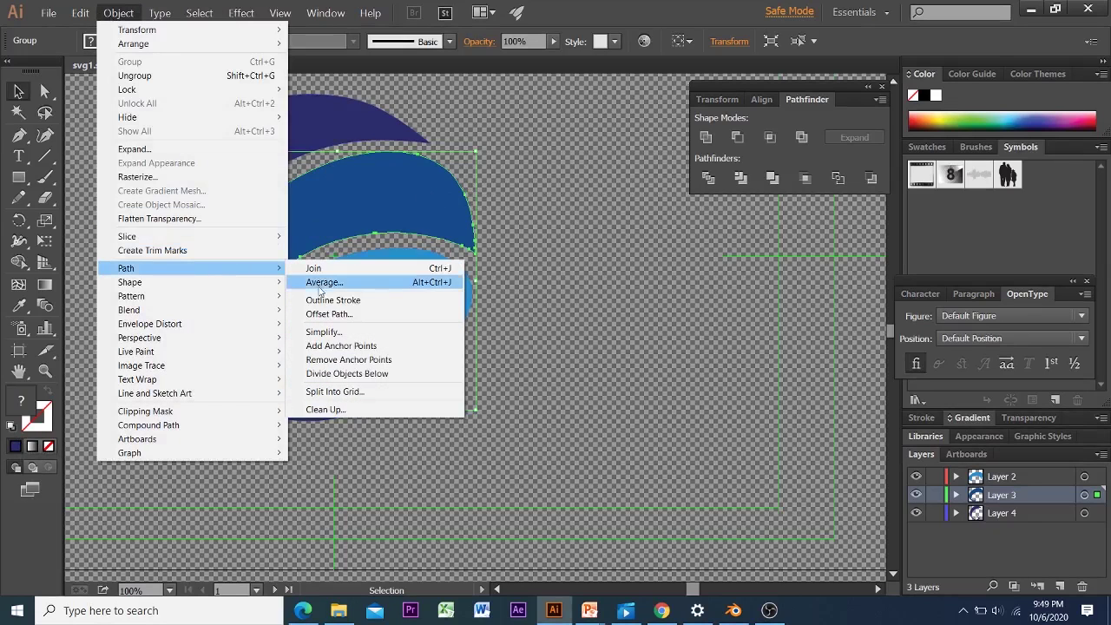
pyautogui.click(333, 299)
# Step: Try Offset Path on the middle blue band, and undo the offset
pyautogui.click(118, 13)
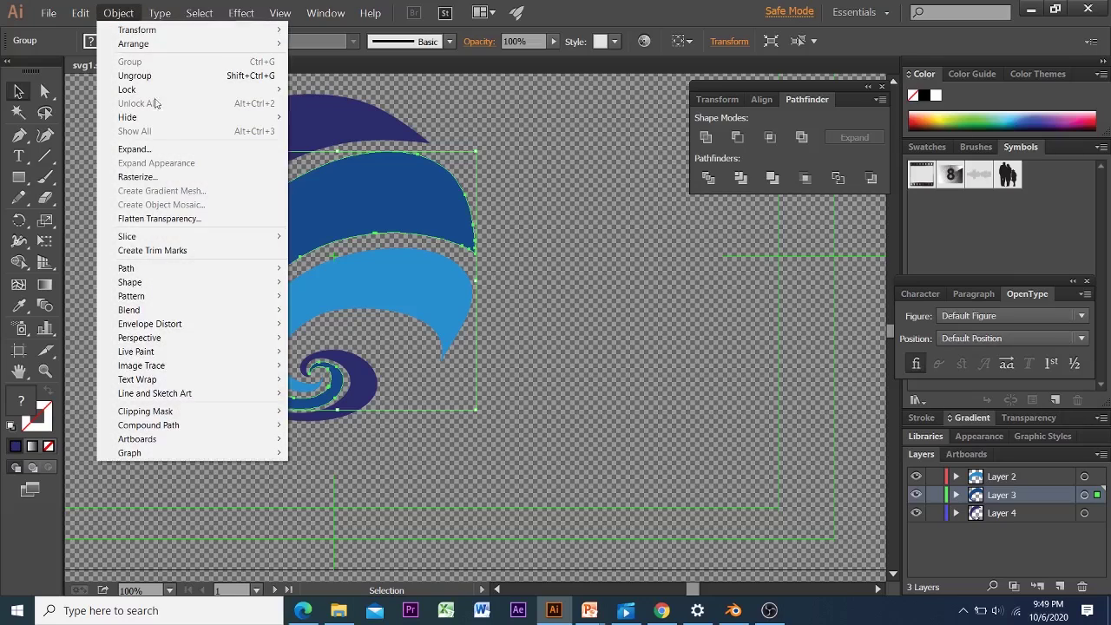
pyautogui.moveTo(208, 269)
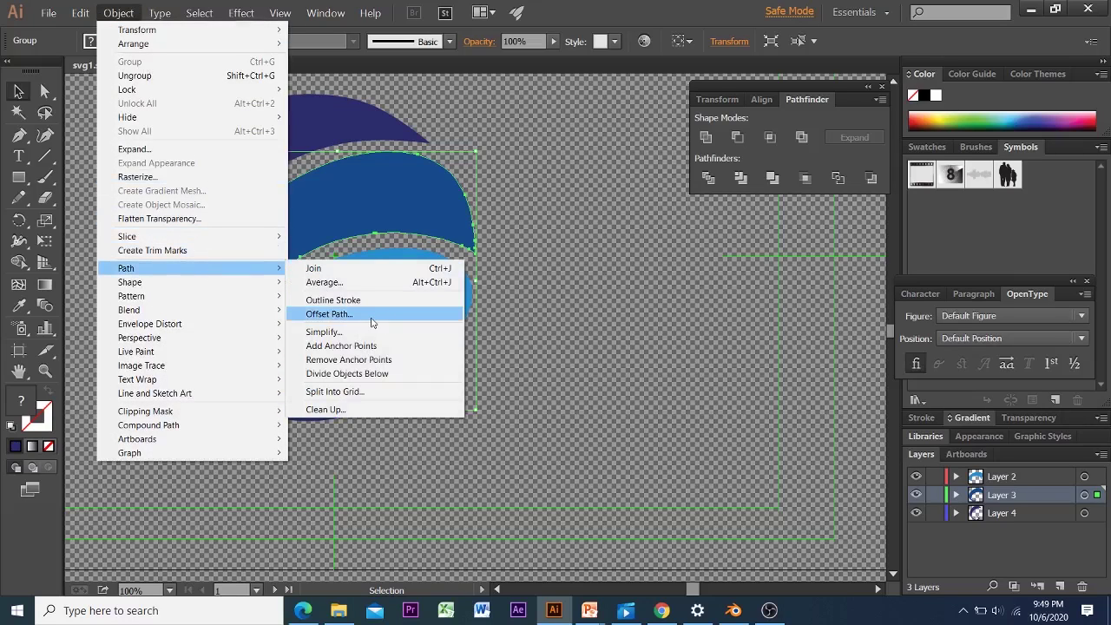
pyautogui.click(372, 311)
pyautogui.click(558, 347)
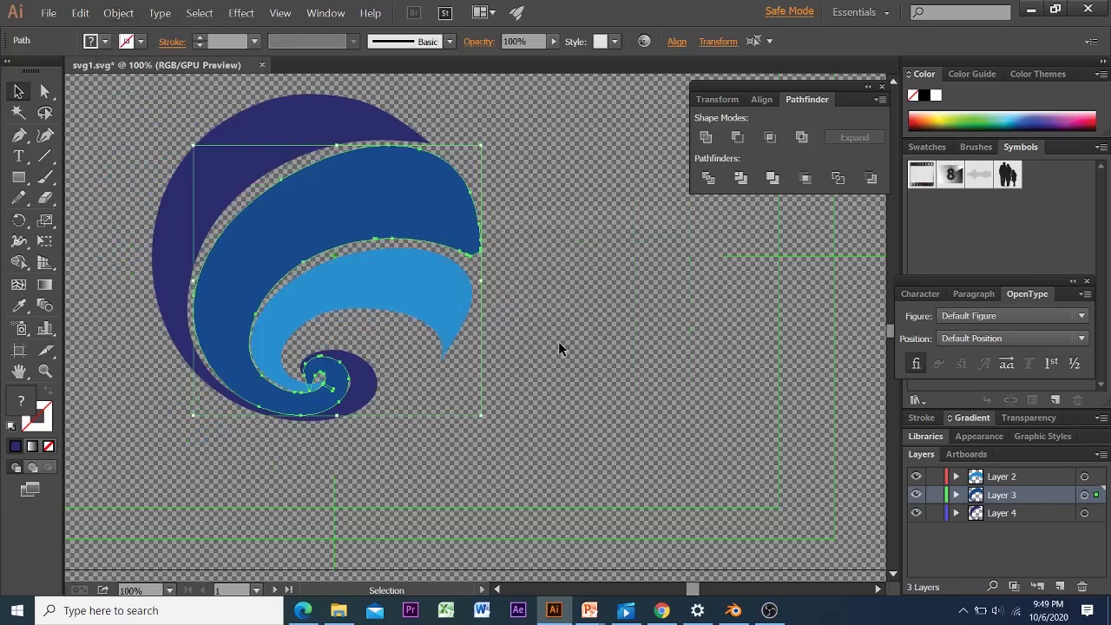
pyautogui.hotkey('ctrl', 'z')
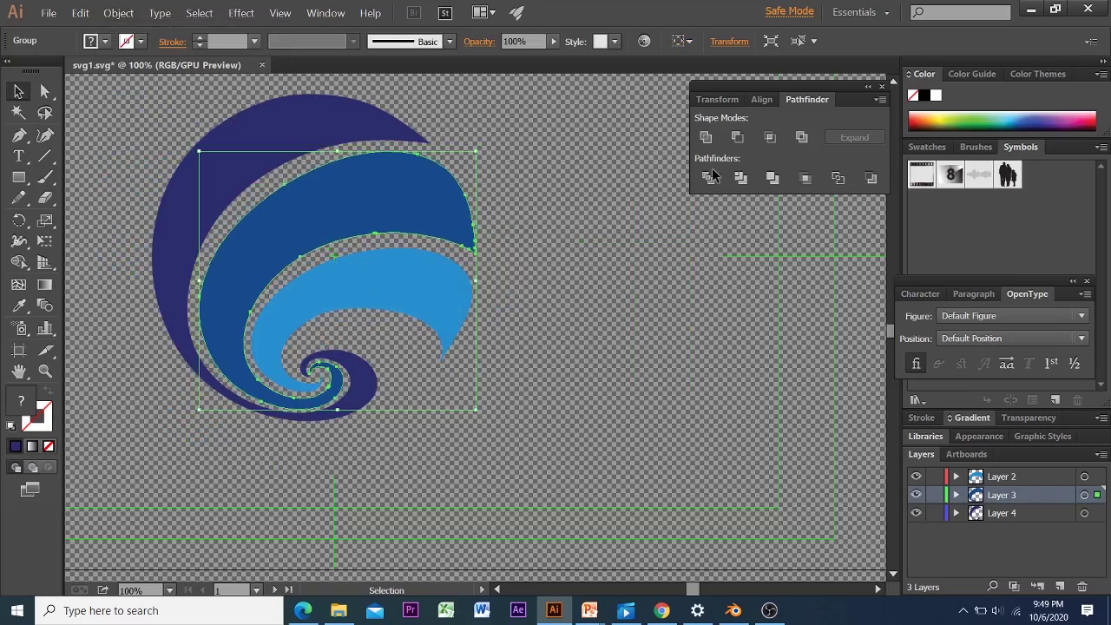
# Step: Apply Pathfinder Crop to the middle swirl band and give it the solid dark navy fill
pyautogui.click(805, 178)
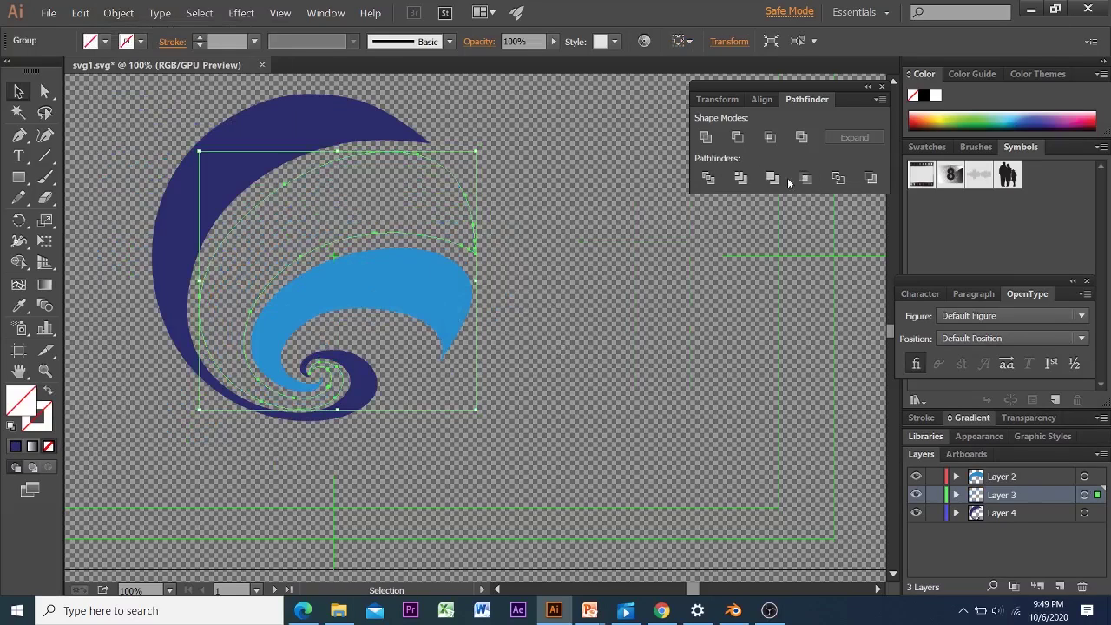
pyautogui.click(604, 193)
pyautogui.rightClick(451, 194)
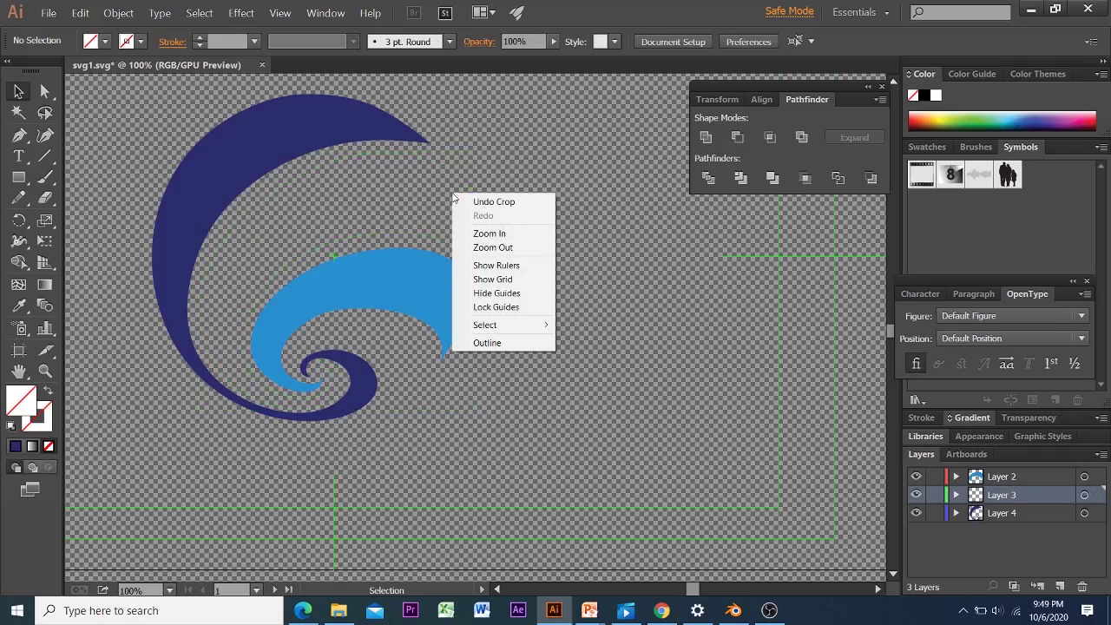
pyautogui.click(319, 228)
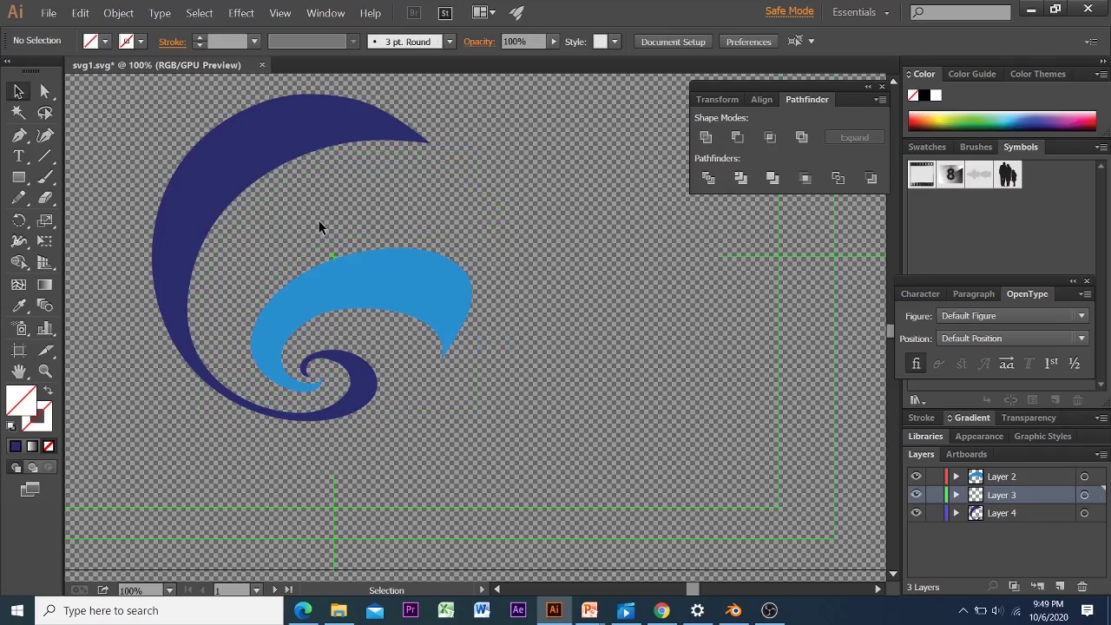
pyautogui.click(328, 158)
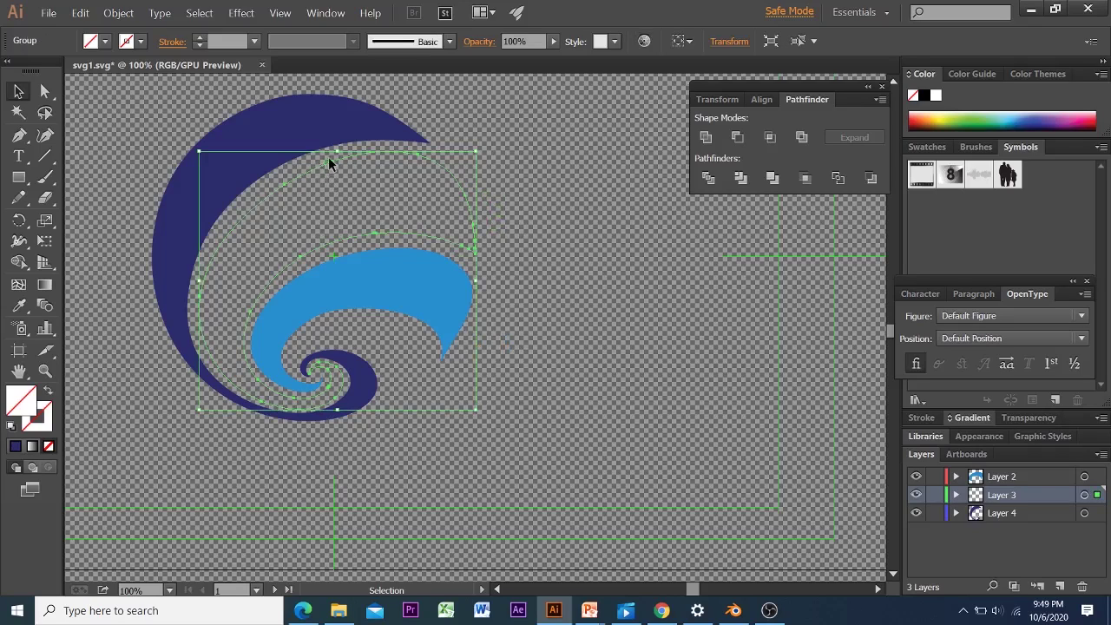
pyautogui.click(15, 446)
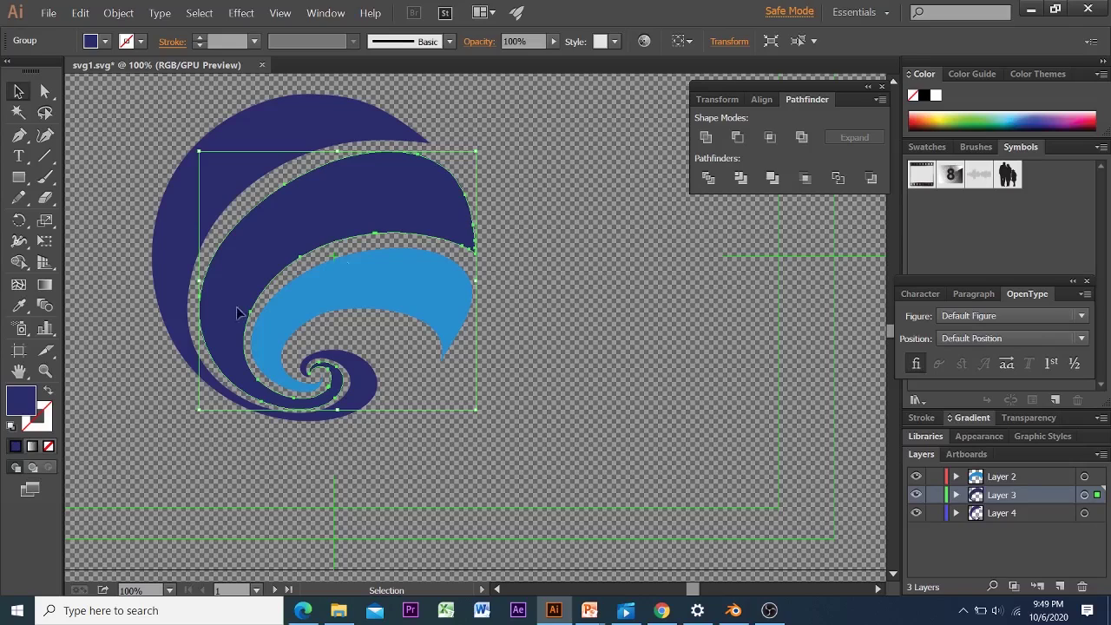
pyautogui.click(517, 232)
# Step: Apply Pathfinder Merge to the outer dark navy swirl band alone
pyautogui.rightClick(318, 107)
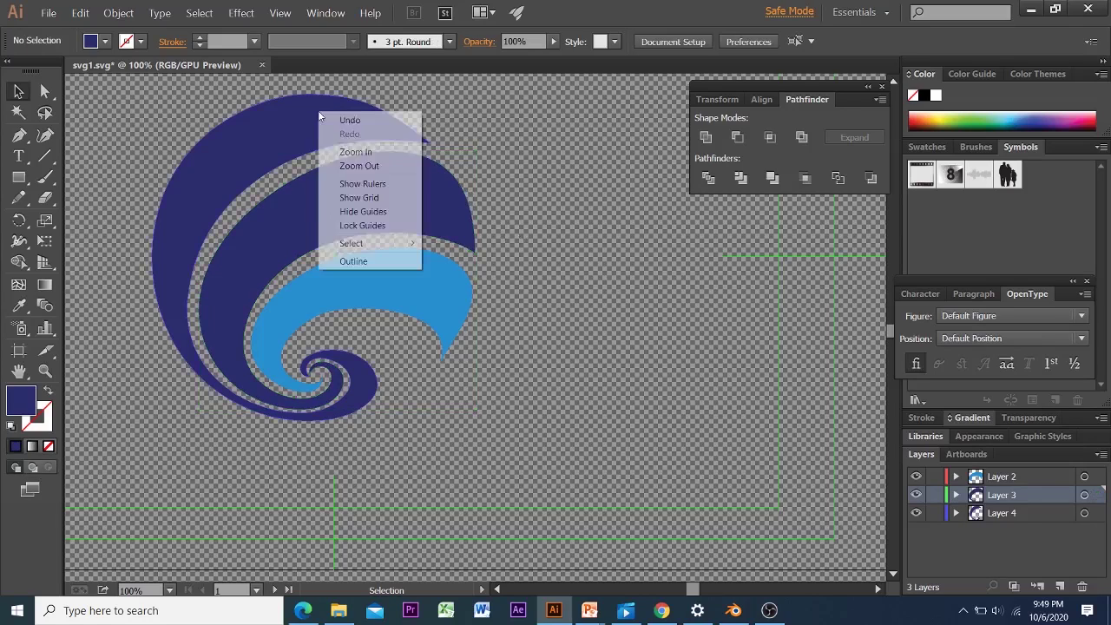
pyautogui.click(301, 122)
pyautogui.click(301, 122)
pyautogui.click(771, 180)
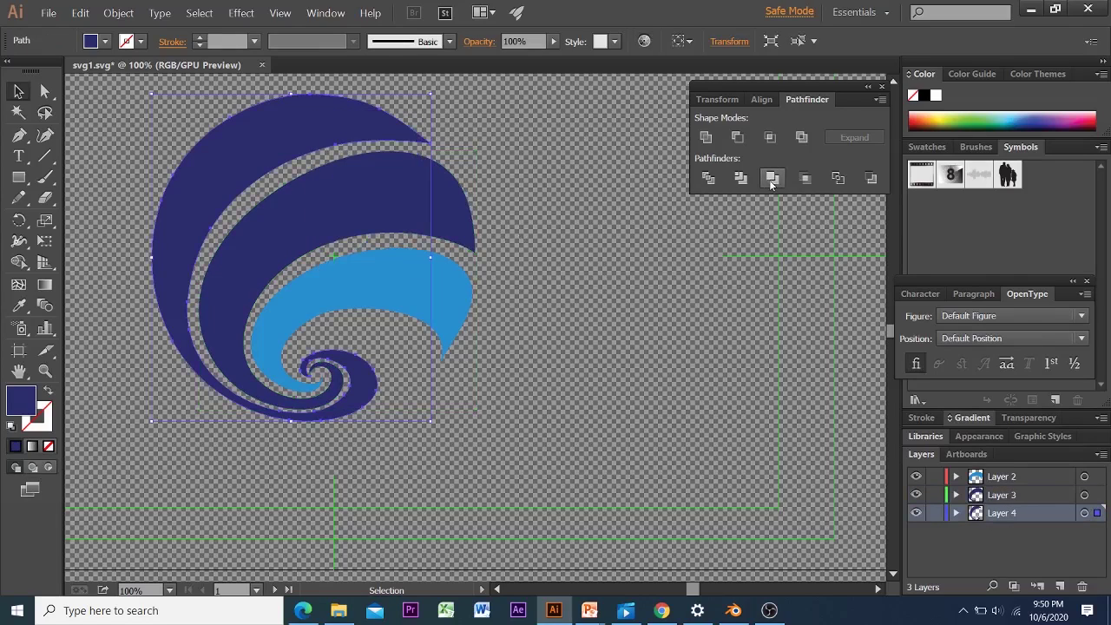
pyautogui.click(562, 161)
# Step: Save the cleaned logo, and save it under the new name svg2 in SVG format with the SVG 1.1 profile
pyautogui.click(49, 12)
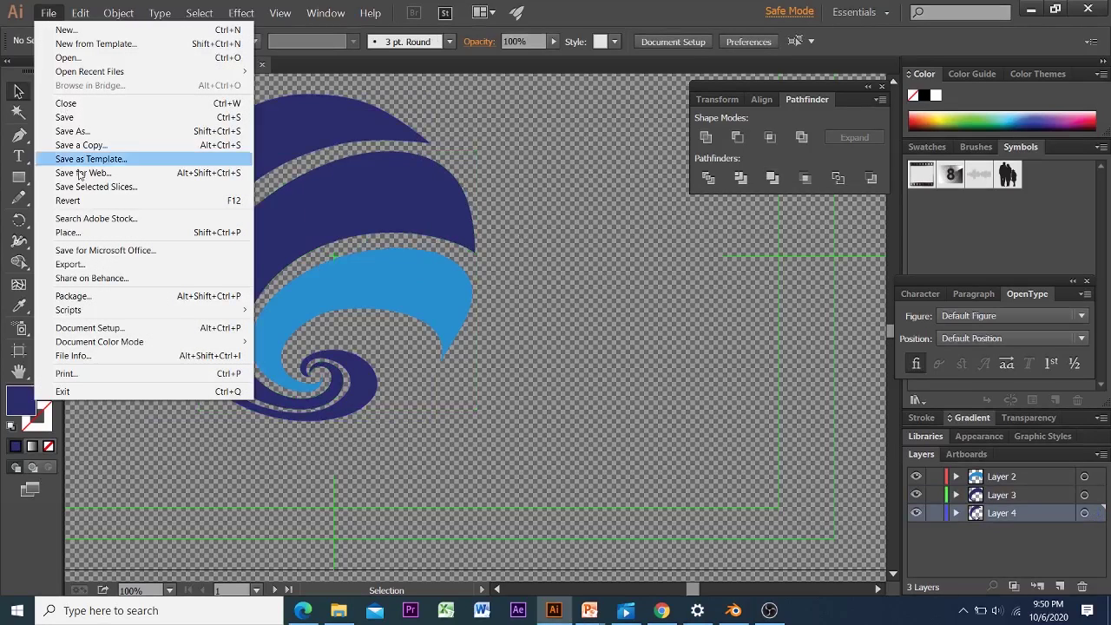
pyautogui.click(76, 117)
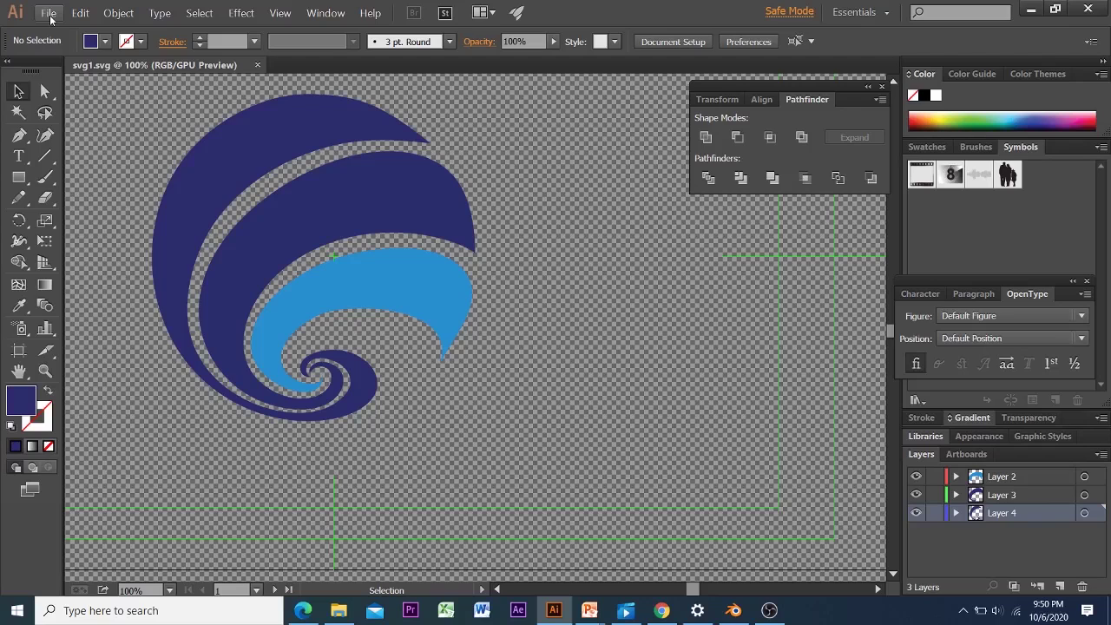
pyautogui.click(48, 13)
pyautogui.click(77, 132)
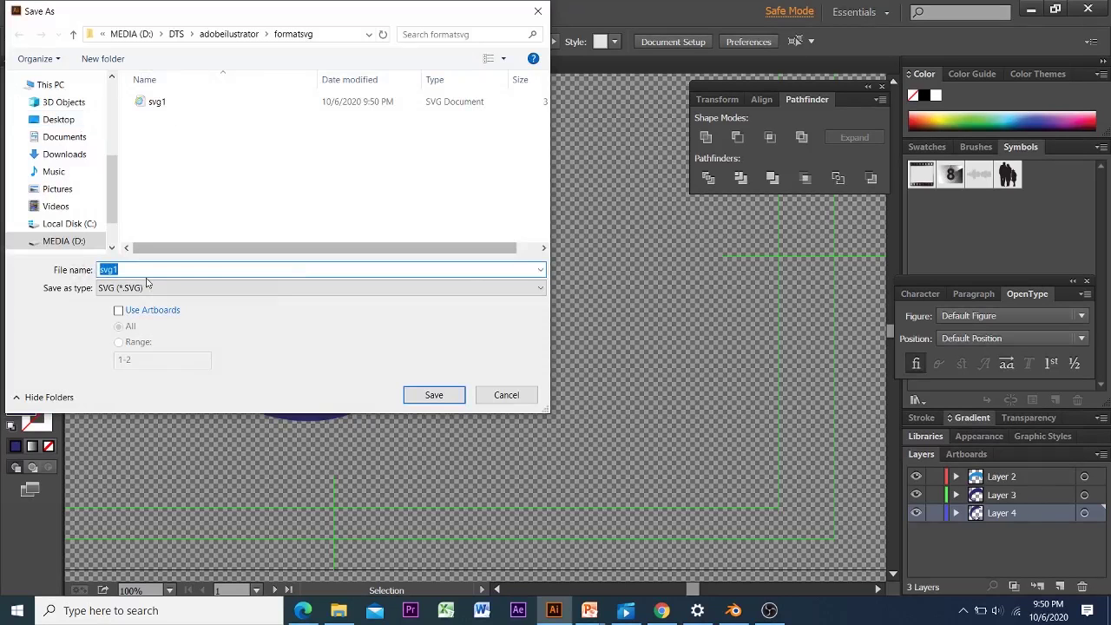
pyautogui.click(146, 269)
pyautogui.press('BackSpace')
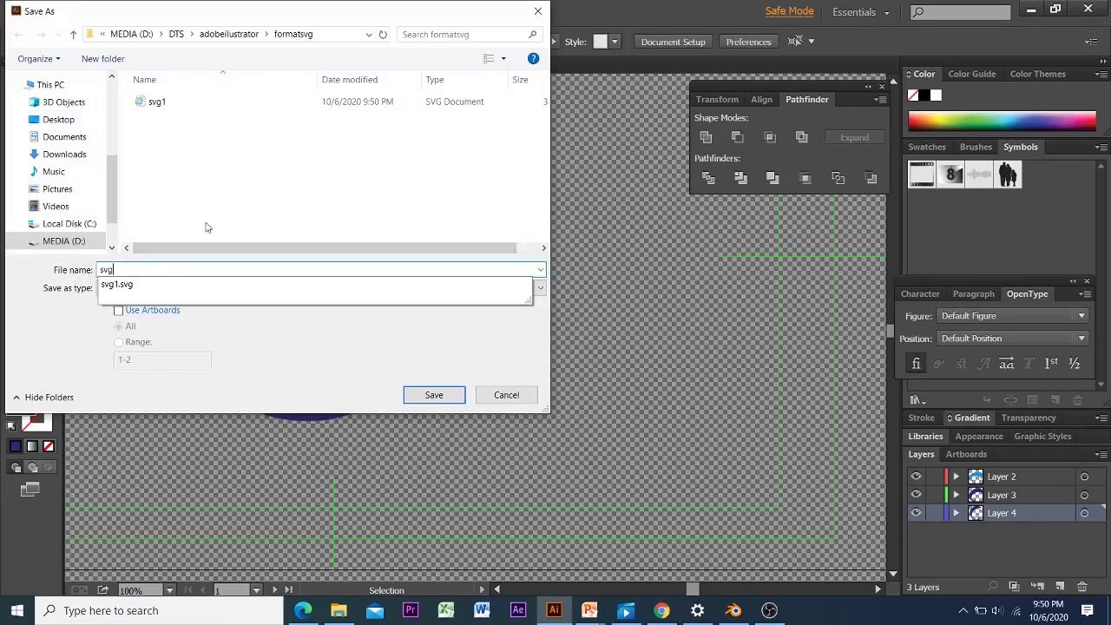
pyautogui.write('2')
pyautogui.click(451, 395)
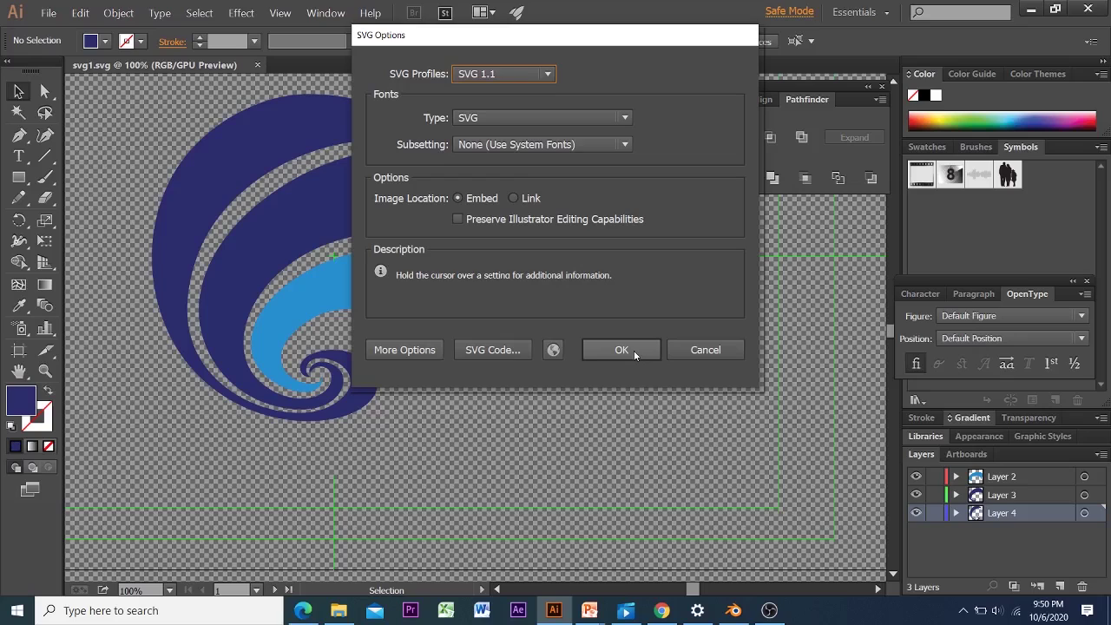
pyautogui.click(629, 350)
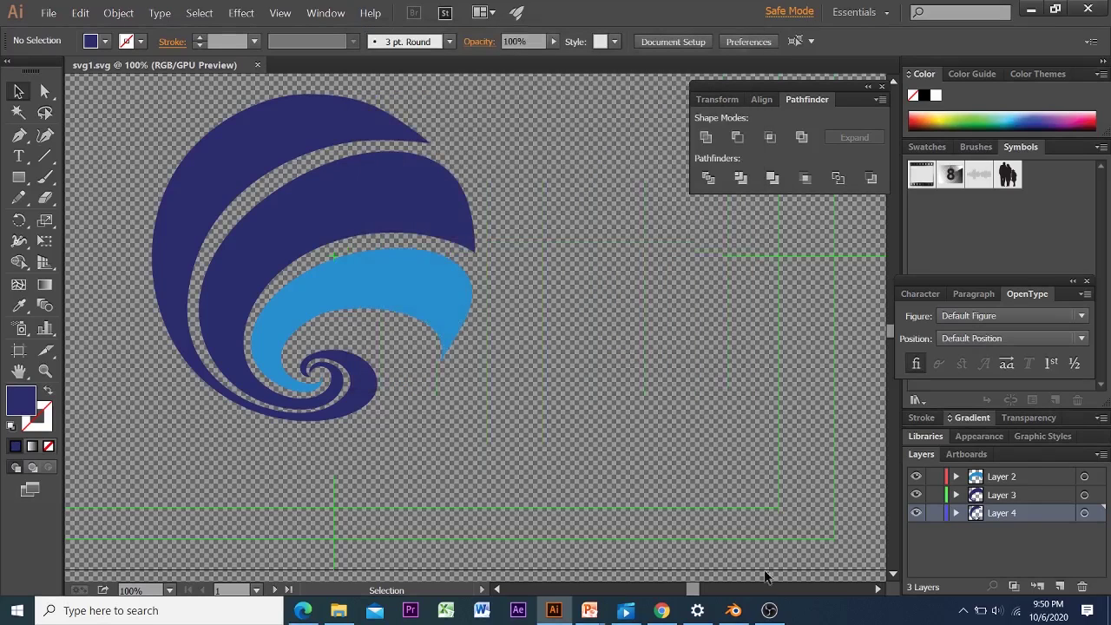
# Step: Switch to Blender and delete the three old black swirl band curves from the scene
pyautogui.click(733, 609)
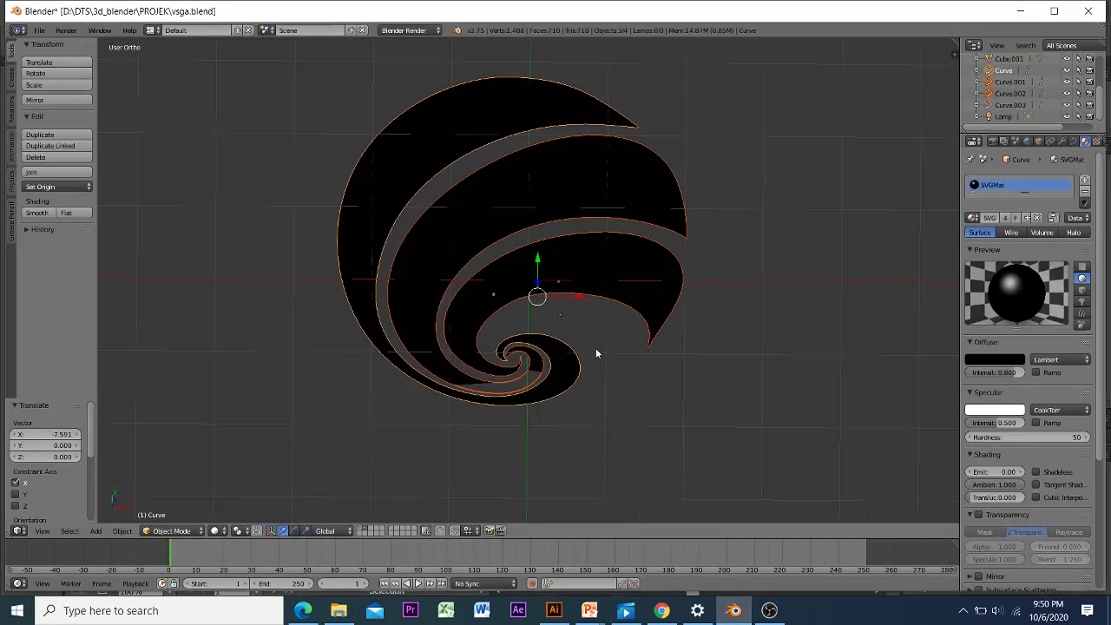
pyautogui.moveTo(595, 354); pyautogui.dragTo(590, 395, button='middle')
pyautogui.rightClick(570, 393)
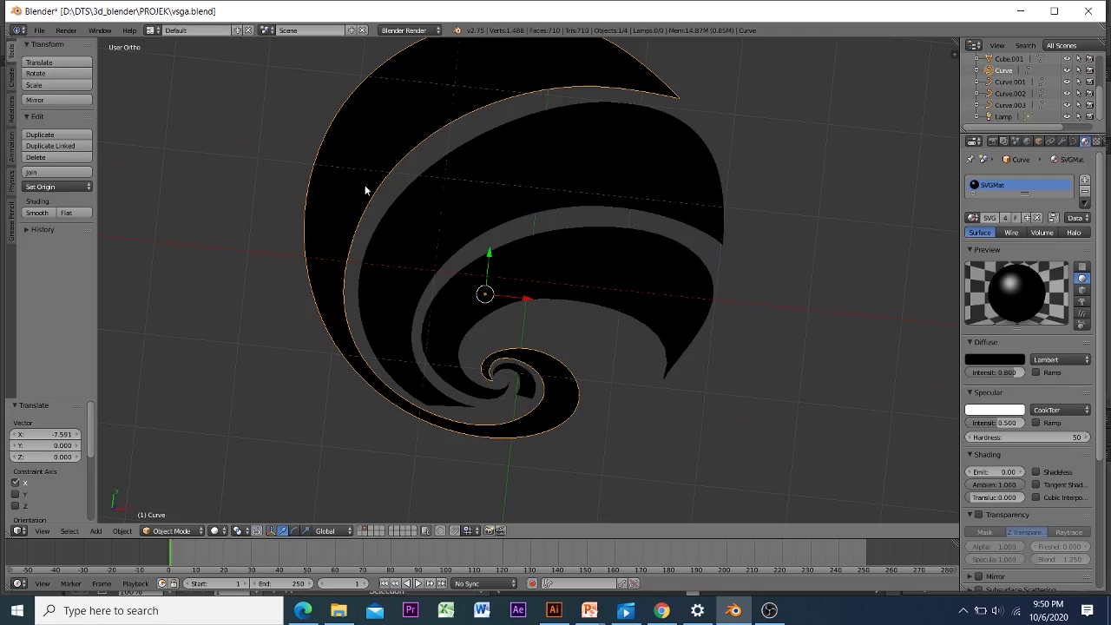
pyautogui.click(39, 31)
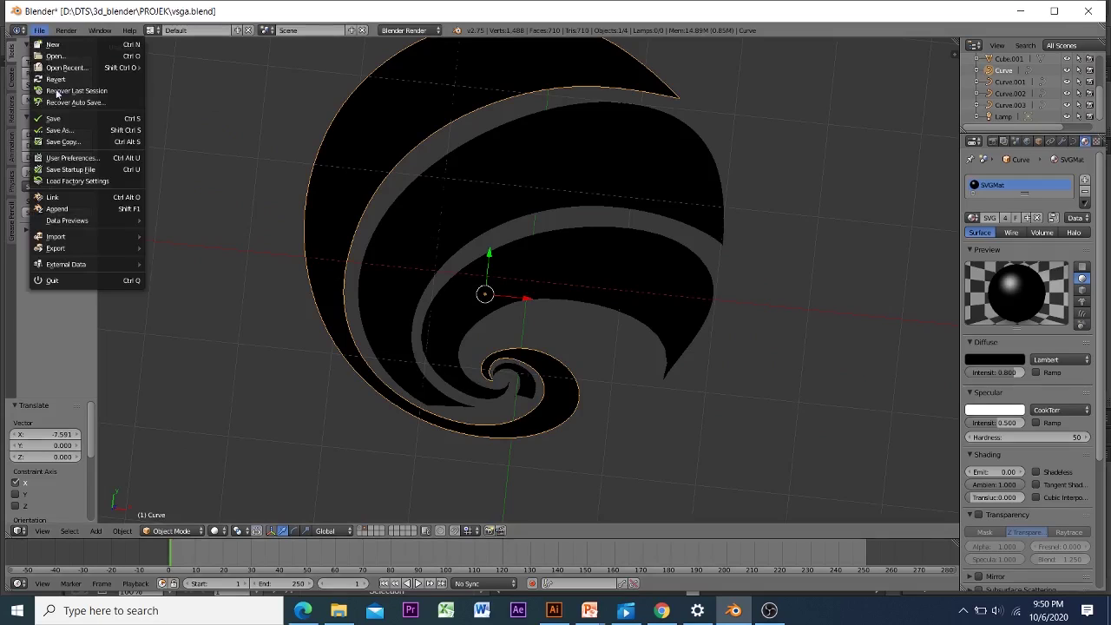
pyautogui.rightClick(538, 179)
pyautogui.rightClick(569, 259)
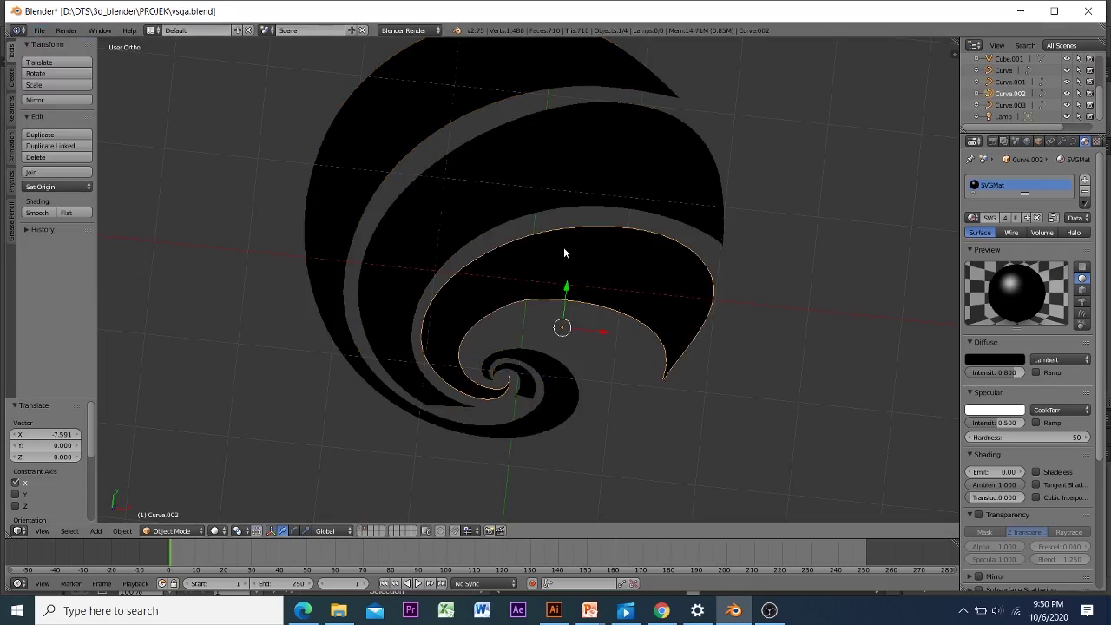
pyautogui.keyDown('shift'); pyautogui.rightClick(512, 173); pyautogui.keyUp('shift')
pyautogui.keyDown('shift'); pyautogui.rightClick(450, 111); pyautogui.keyUp('shift')
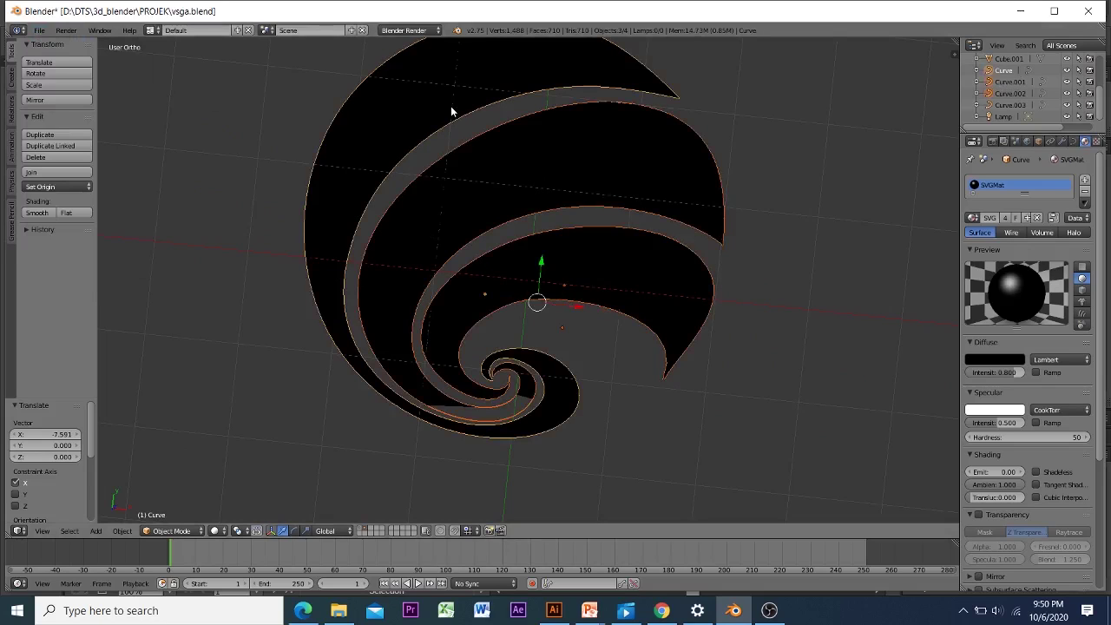
pyautogui.press('x')
pyautogui.click(452, 107)
# Step: Import svg2.svg from the formatsvg folder as Scalable Vector Graphics
pyautogui.click(42, 31)
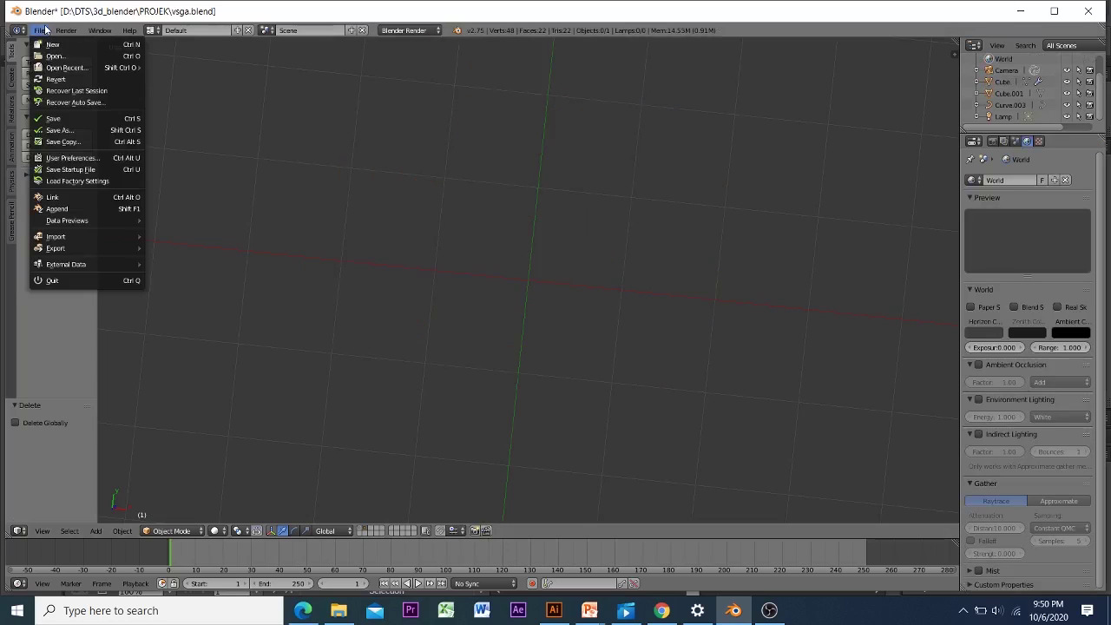
pyautogui.moveTo(87, 236)
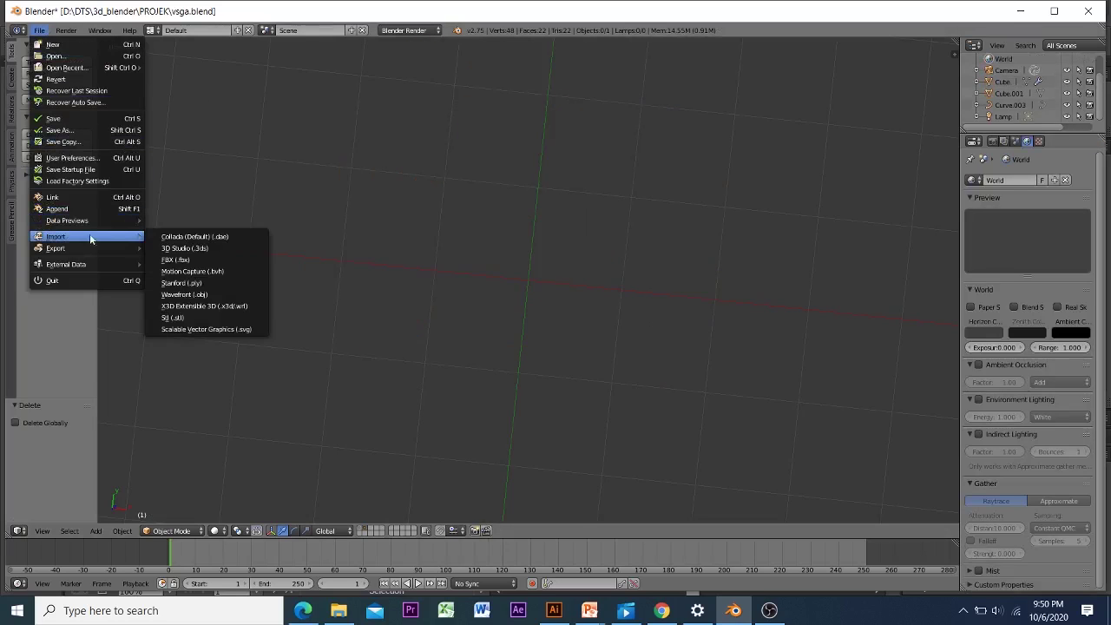
pyautogui.click(218, 329)
pyautogui.click(178, 111)
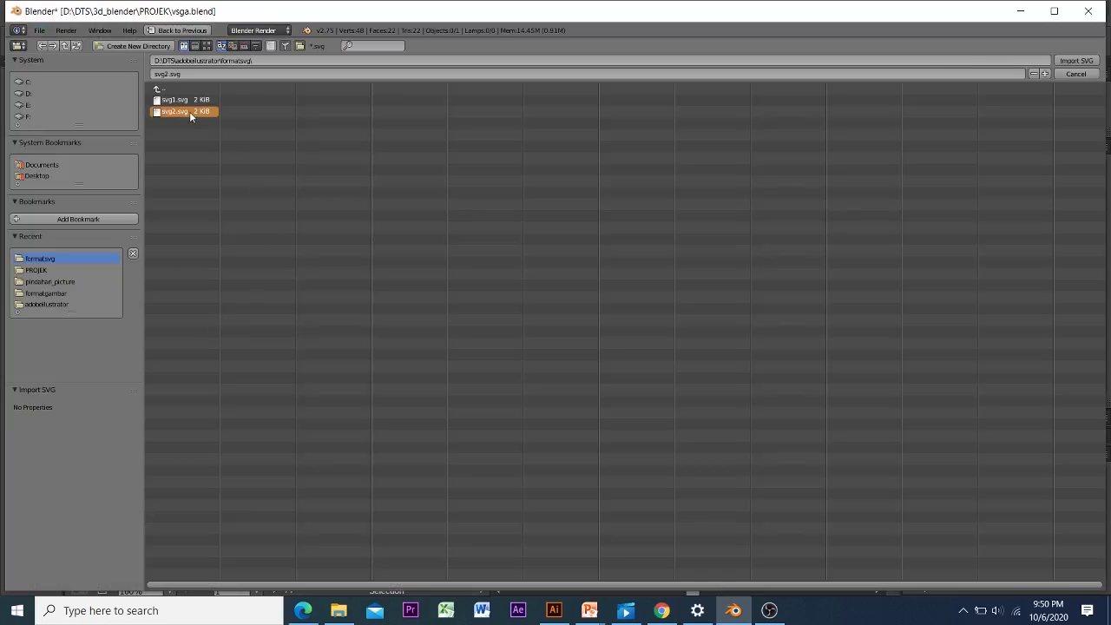
pyautogui.click(1076, 59)
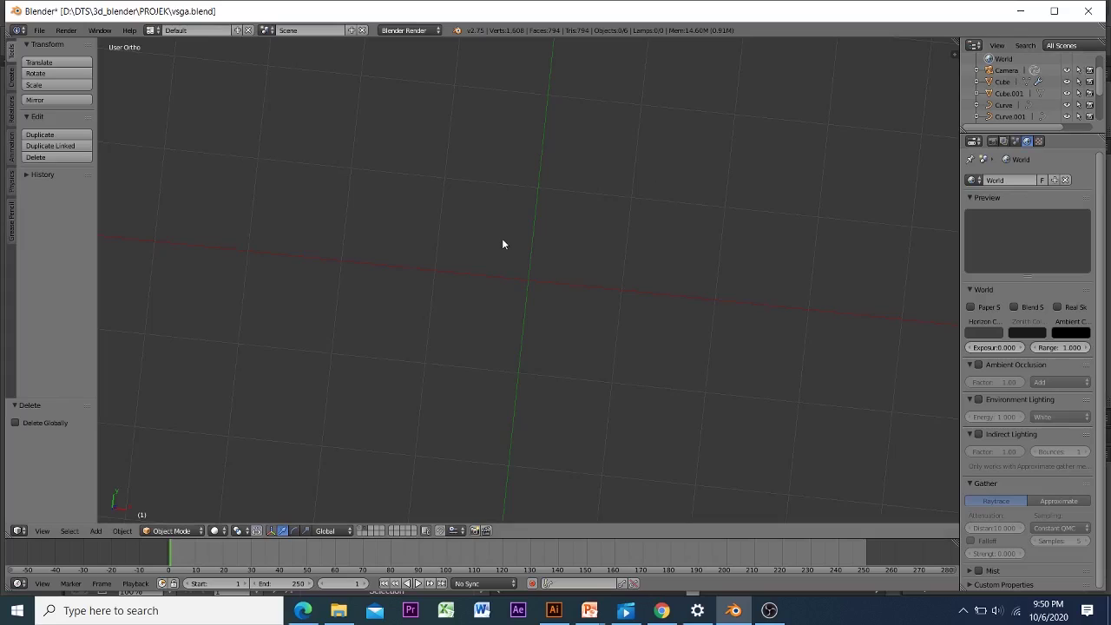
# Step: Select all six imported curves together in the scene outliner, from Curve through Curve.005
pyautogui.click(1006, 105)
pyautogui.scroll(-2, 1011, 116)
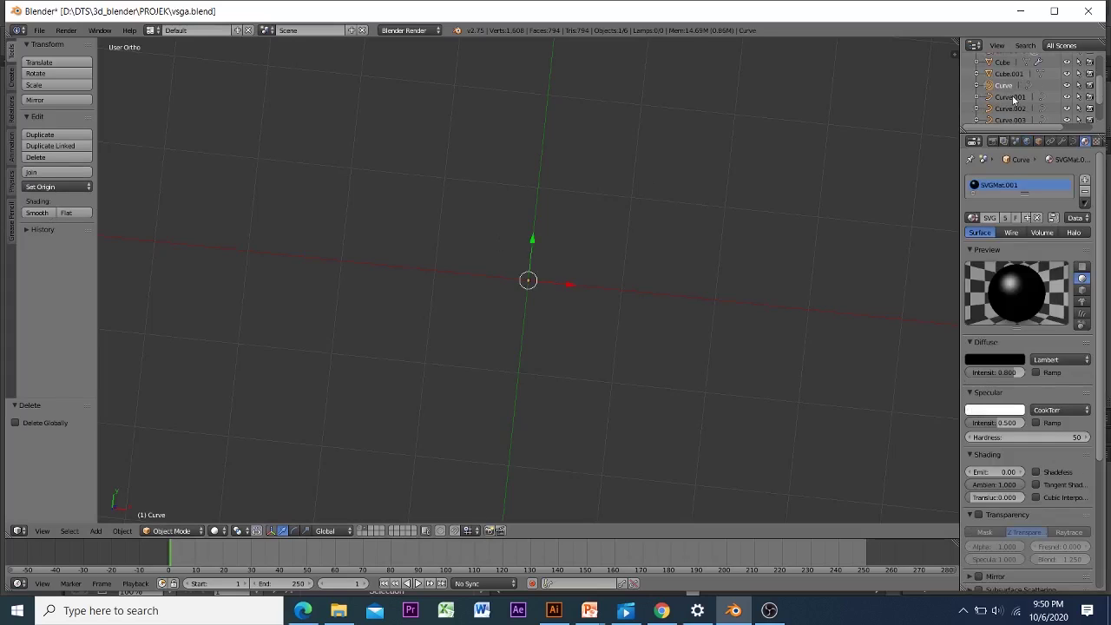
pyautogui.keyDown('shift'); pyautogui.click(1011, 97); pyautogui.keyUp('shift')
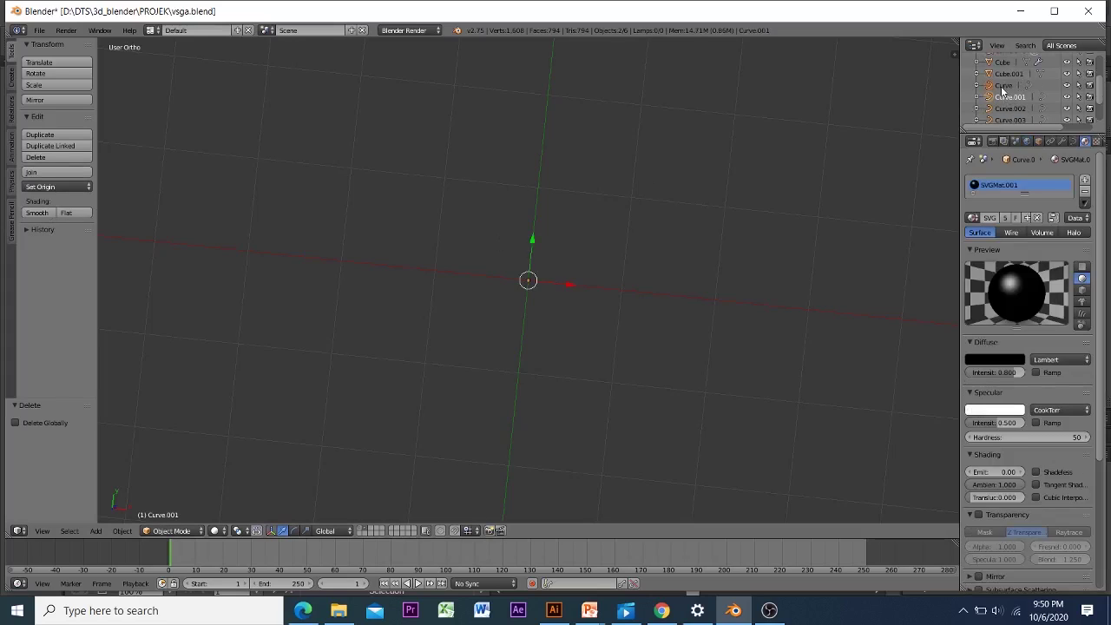
pyautogui.click(1002, 86)
pyautogui.click(1008, 97)
pyautogui.click(1005, 87)
pyautogui.click(1009, 99)
pyautogui.click(1009, 108)
pyautogui.keyDown('ctrl'); pyautogui.click(1007, 119); pyautogui.keyUp('ctrl')
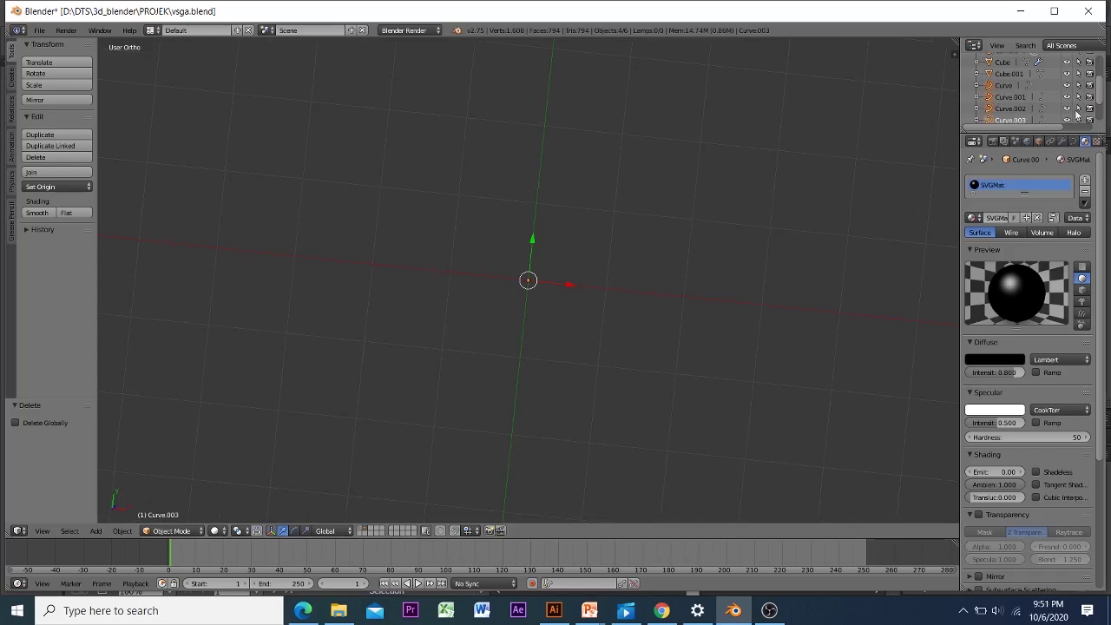
pyautogui.scroll(-3, 1098, 101)
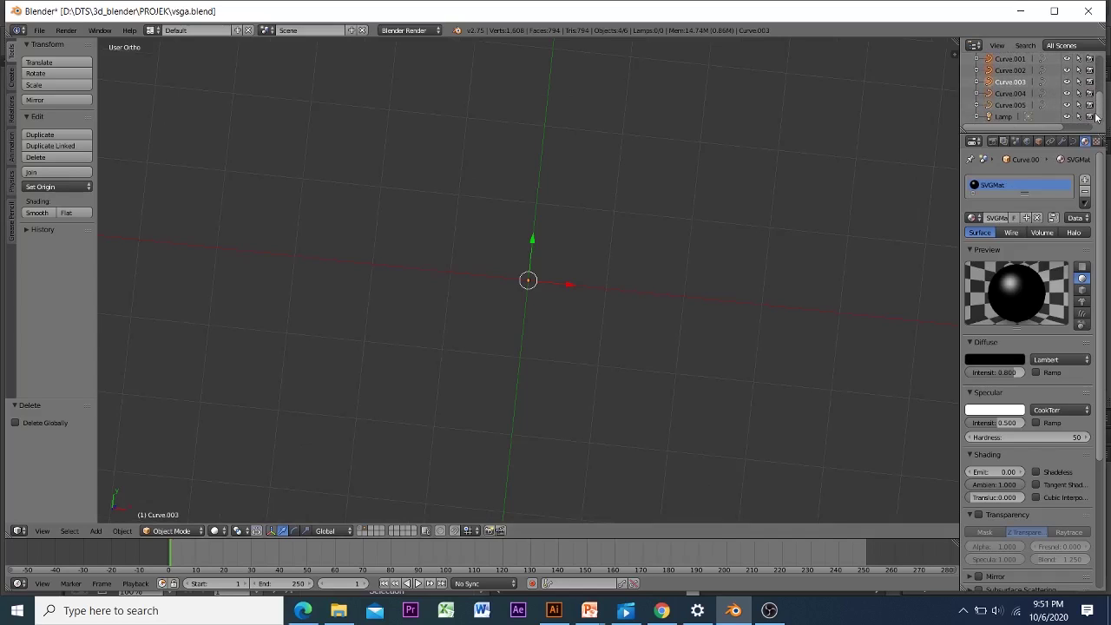
pyautogui.keyDown('ctrl'); pyautogui.click(1010, 94); pyautogui.keyUp('ctrl')
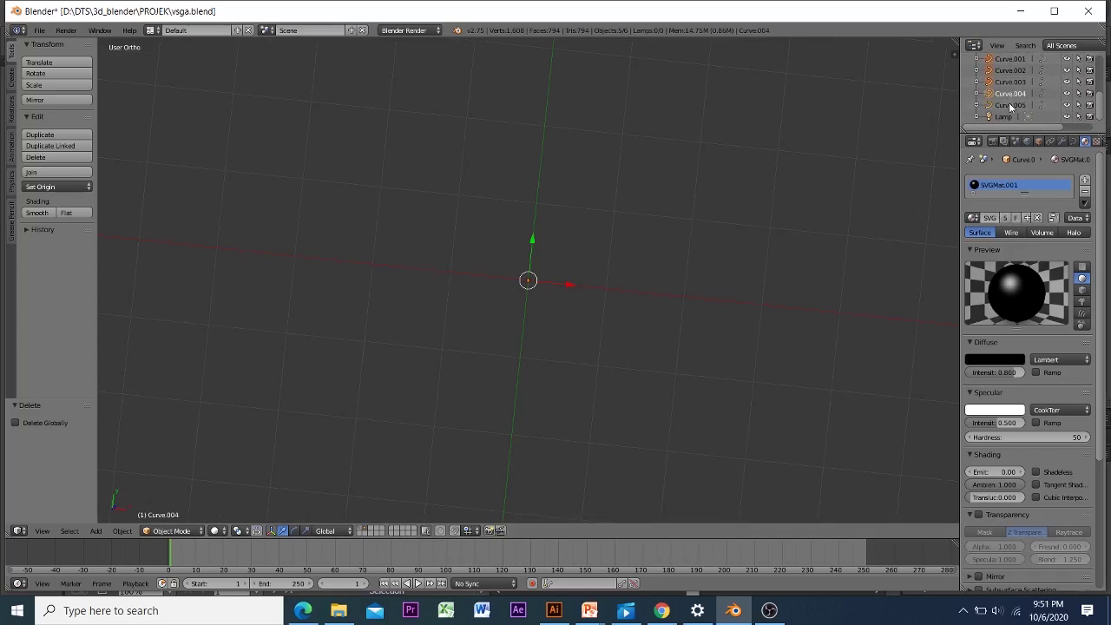
pyautogui.keyDown('ctrl'); pyautogui.click(1009, 105); pyautogui.keyUp('ctrl')
pyautogui.scroll(3, 998, 101)
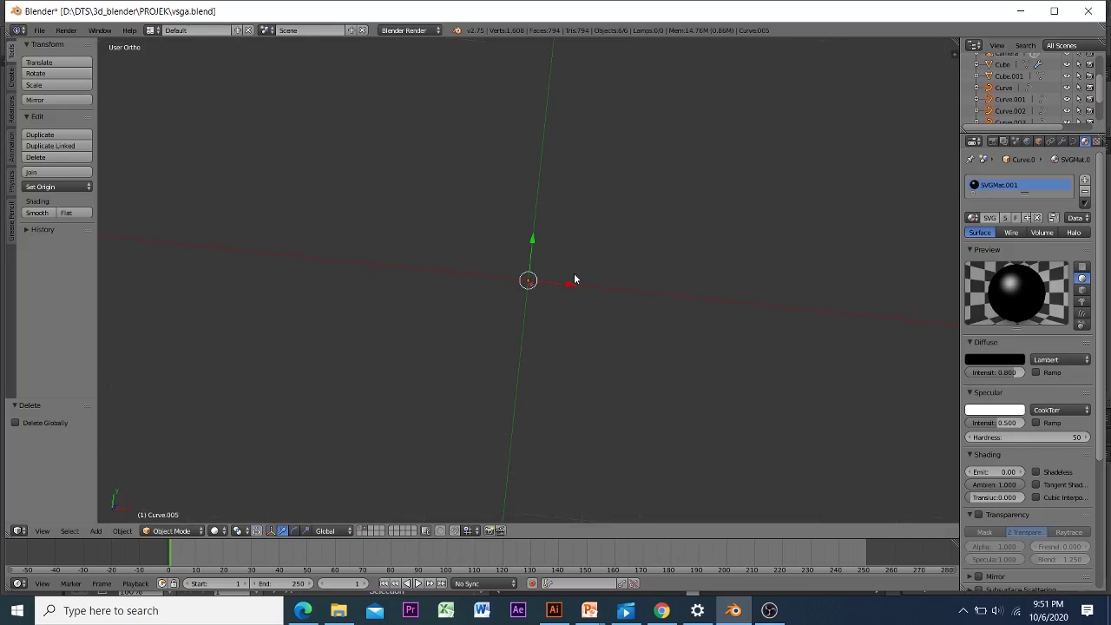
# Step: Scale up the six selected curves together in repeated passes until the tiny logo is a few grid squares wide
pyautogui.scroll(10, 573, 279)
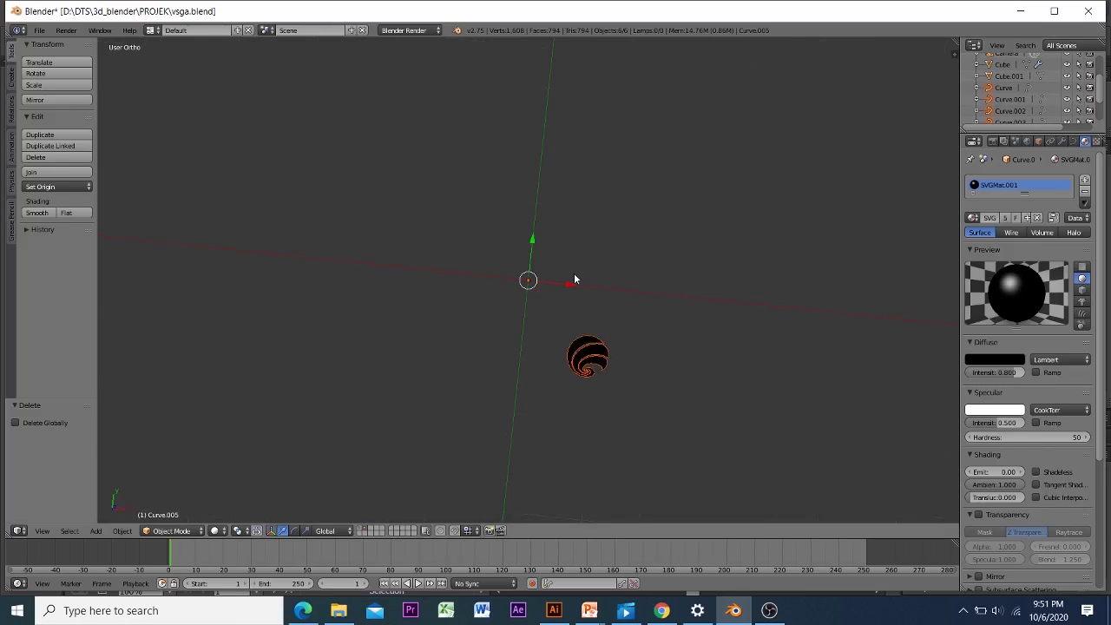
pyautogui.press('s')
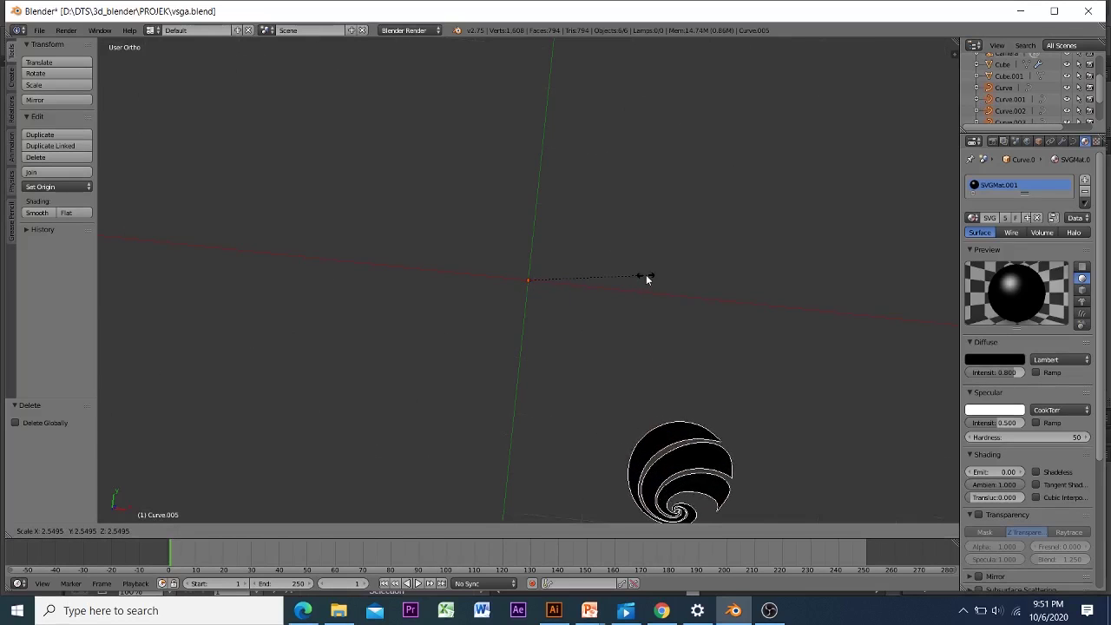
pyautogui.click(645, 276)
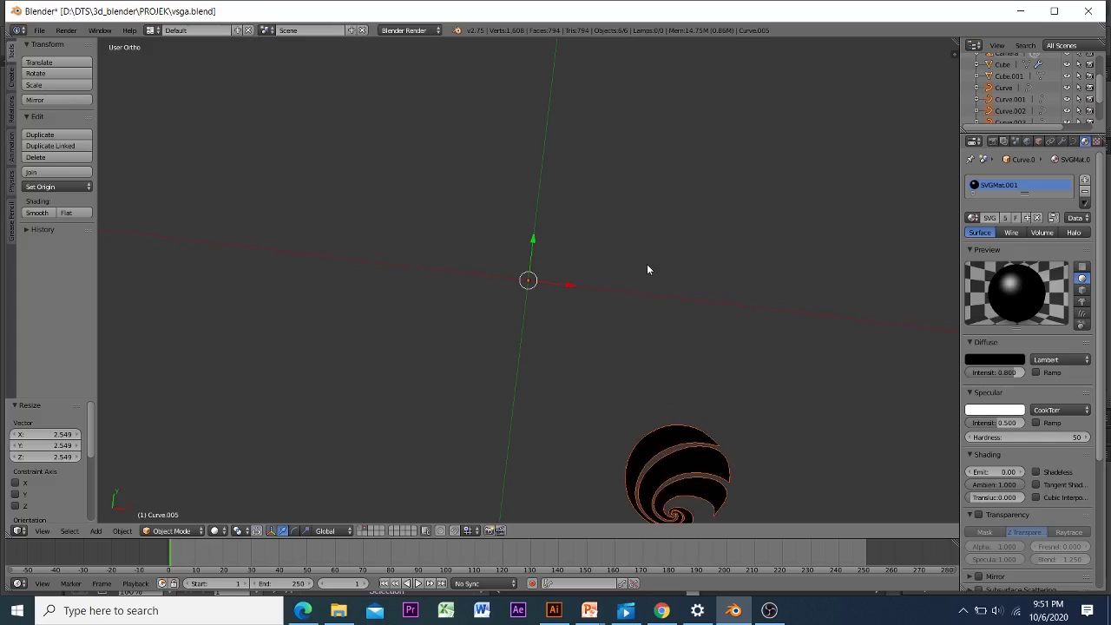
pyautogui.moveTo(645, 251); pyautogui.dragTo(643, 227, button='middle')
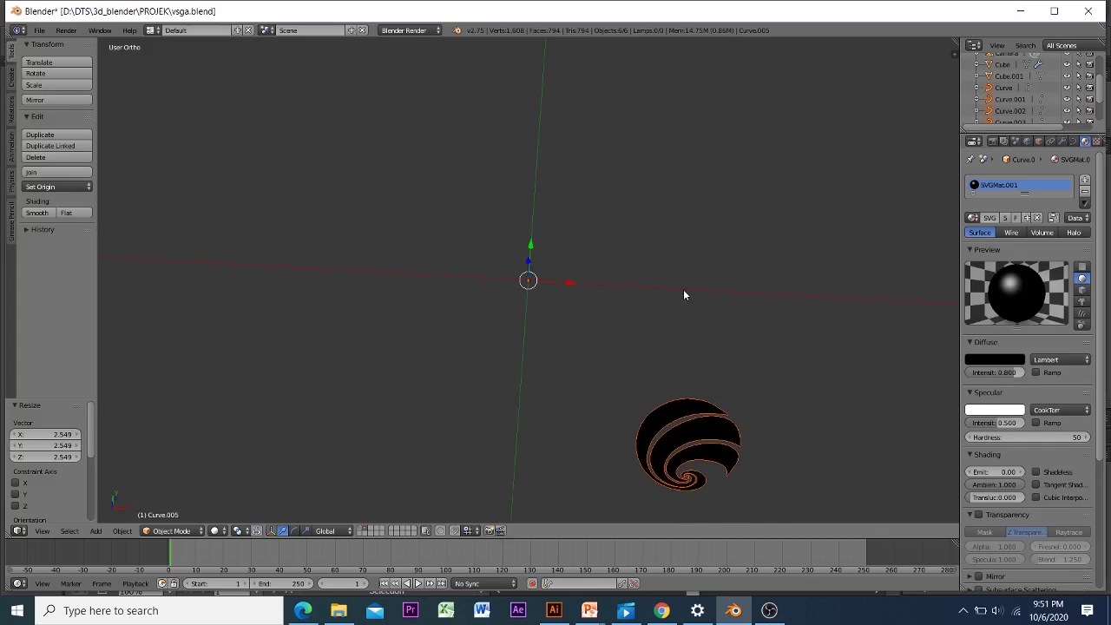
pyautogui.press('s')
pyautogui.click(771, 281)
pyautogui.scroll(-8, 724, 271)
pyautogui.press('s')
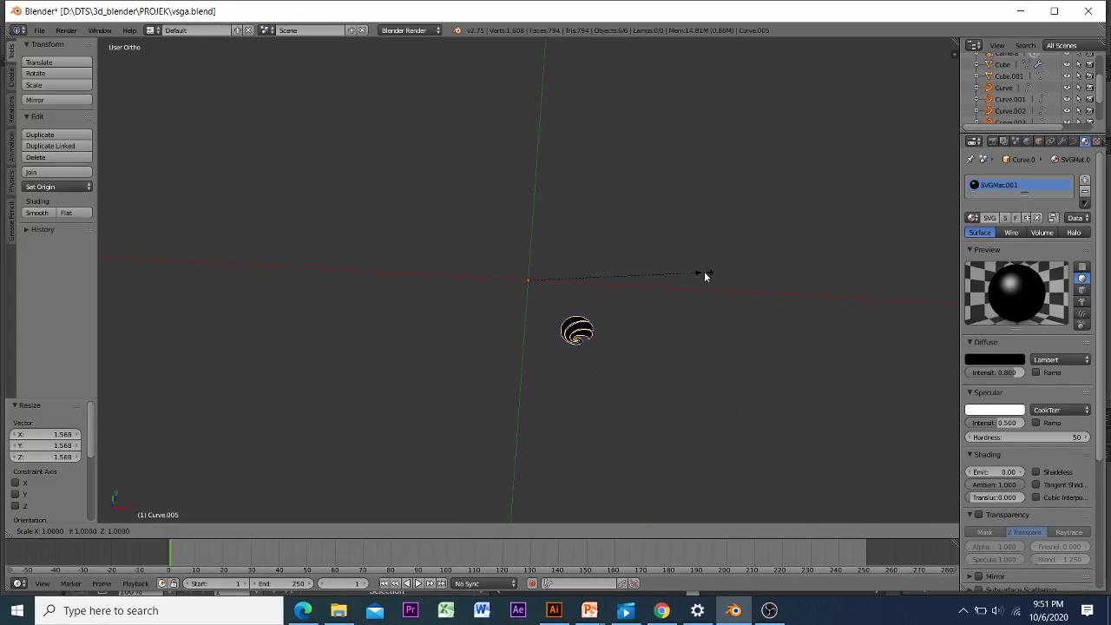
pyautogui.click(819, 265)
pyautogui.press('s')
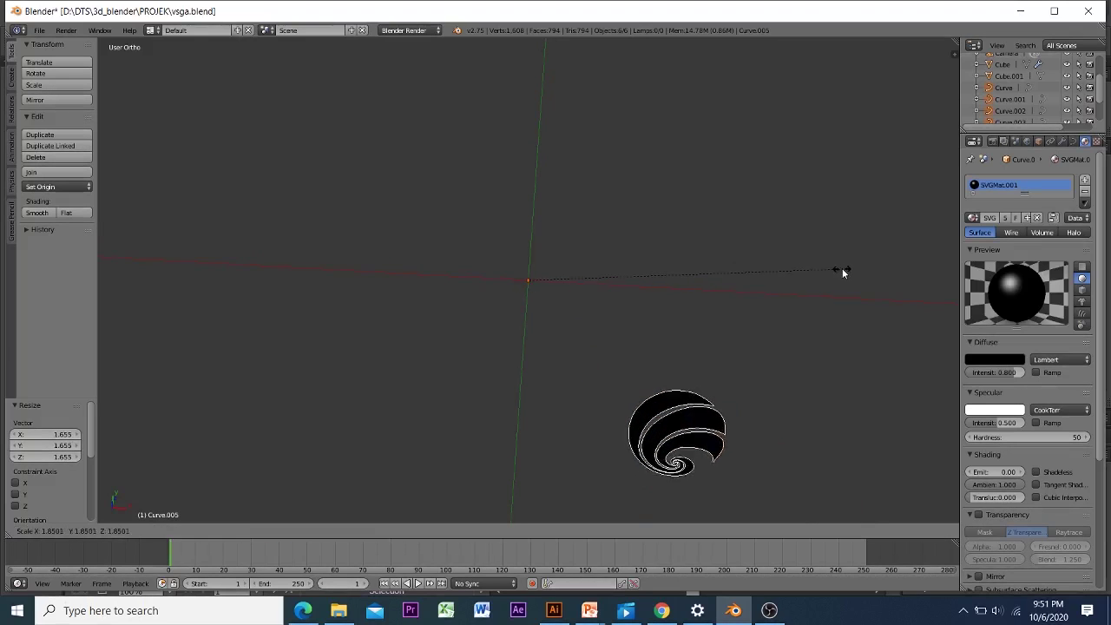
pyautogui.click(842, 269)
pyautogui.scroll(2, 752, 276)
pyautogui.moveTo(752, 275); pyautogui.dragTo(731, 241, button='middle')
pyautogui.press('s')
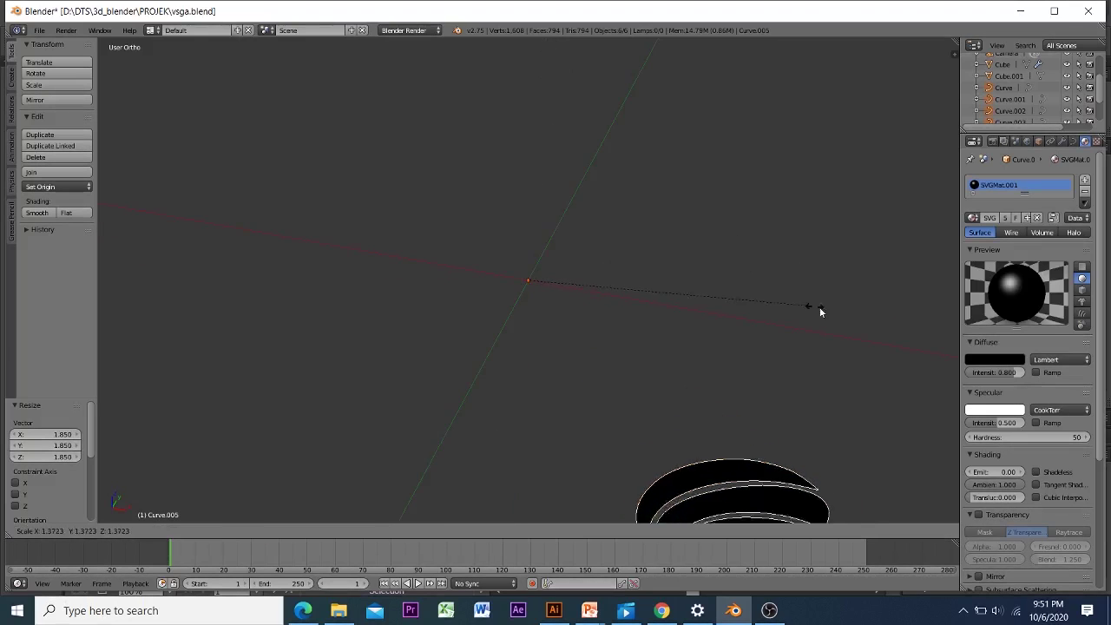
pyautogui.click(819, 306)
pyautogui.scroll(-10, 759, 321)
pyautogui.press('s')
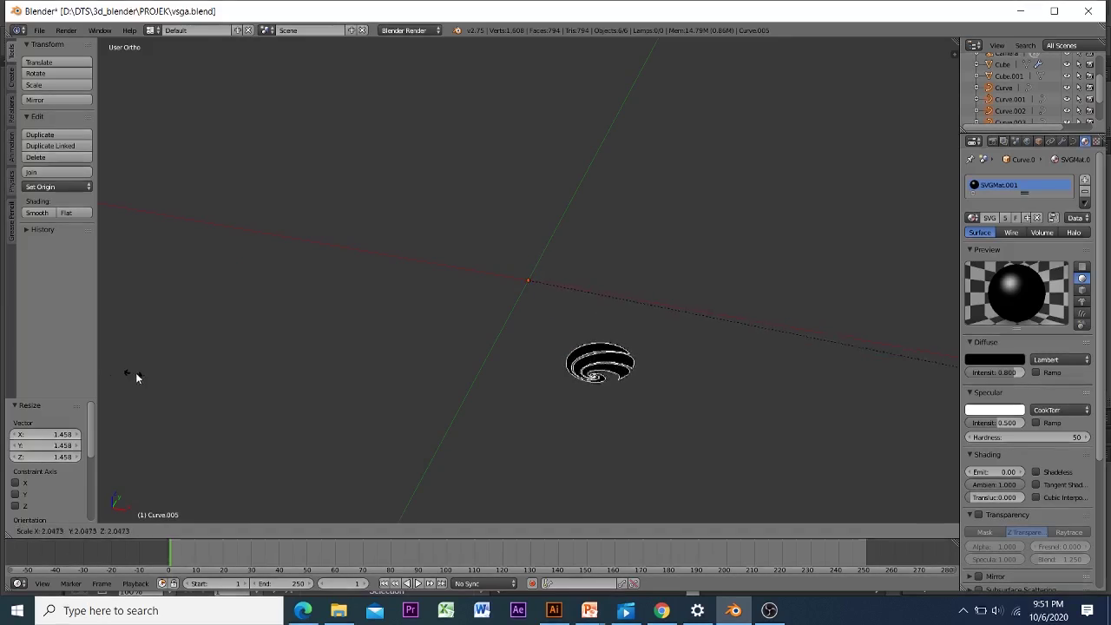
pyautogui.click(152, 343)
pyautogui.press('s')
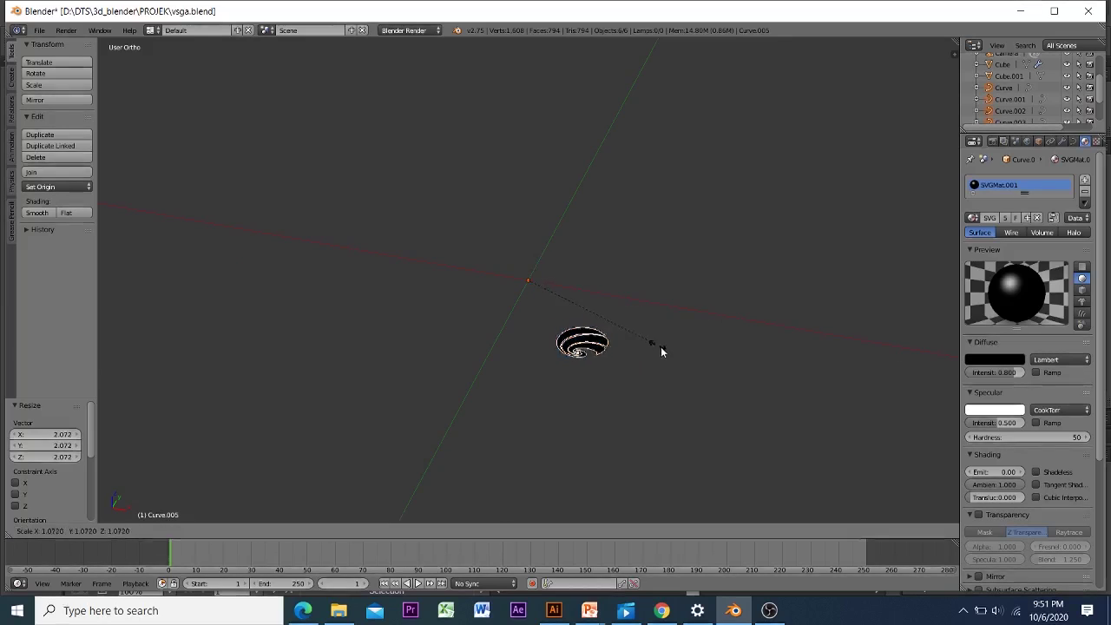
pyautogui.click(791, 415)
pyautogui.scroll(-7, 768, 404)
pyautogui.press('s')
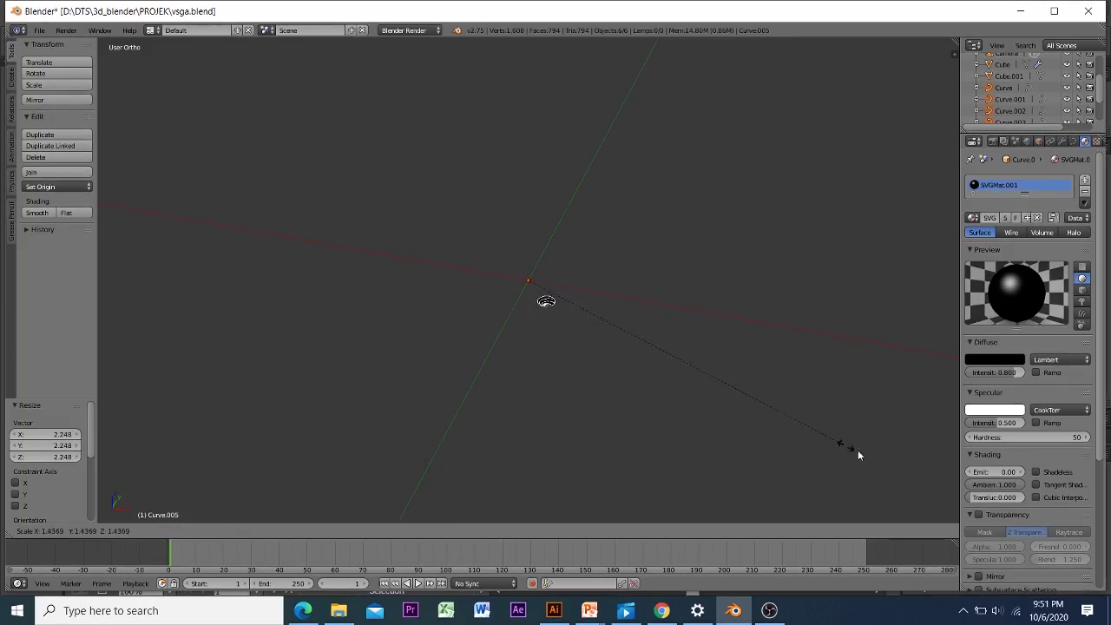
pyautogui.click(107, 483)
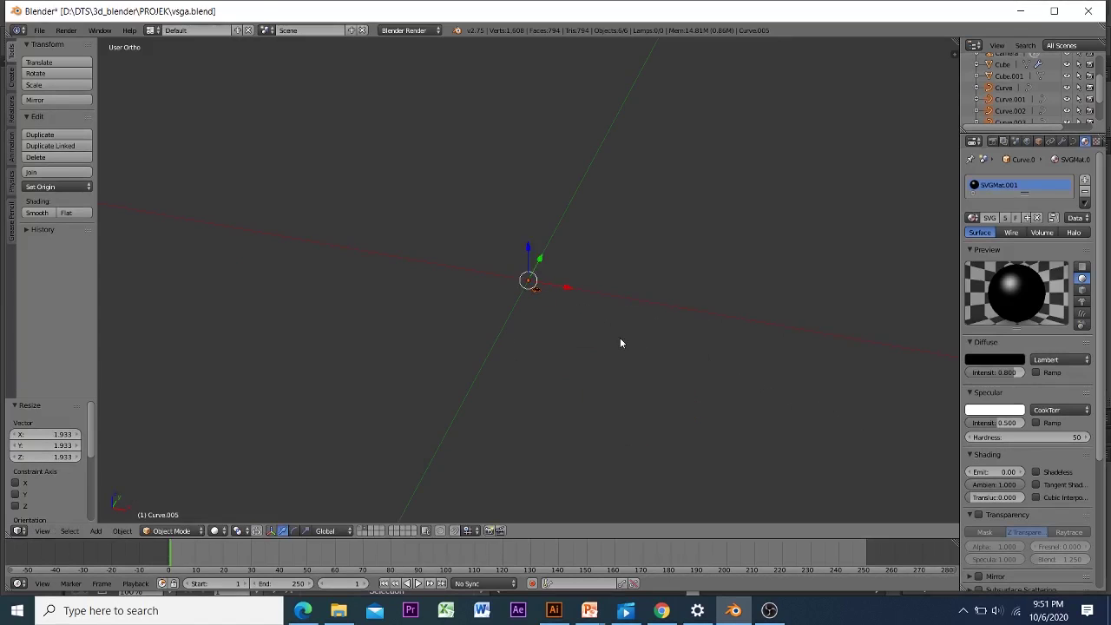
pyautogui.press('s')
pyautogui.click(938, 67)
pyautogui.press('s')
pyautogui.click(683, 377)
pyautogui.scroll(-5, 680, 376)
pyautogui.press('s')
pyautogui.click(860, 471)
pyautogui.scroll(-2, 689, 397)
pyautogui.press('s')
pyautogui.click(850, 493)
pyautogui.press('s')
pyautogui.click(716, 394)
pyautogui.scroll(-2, 686, 386)
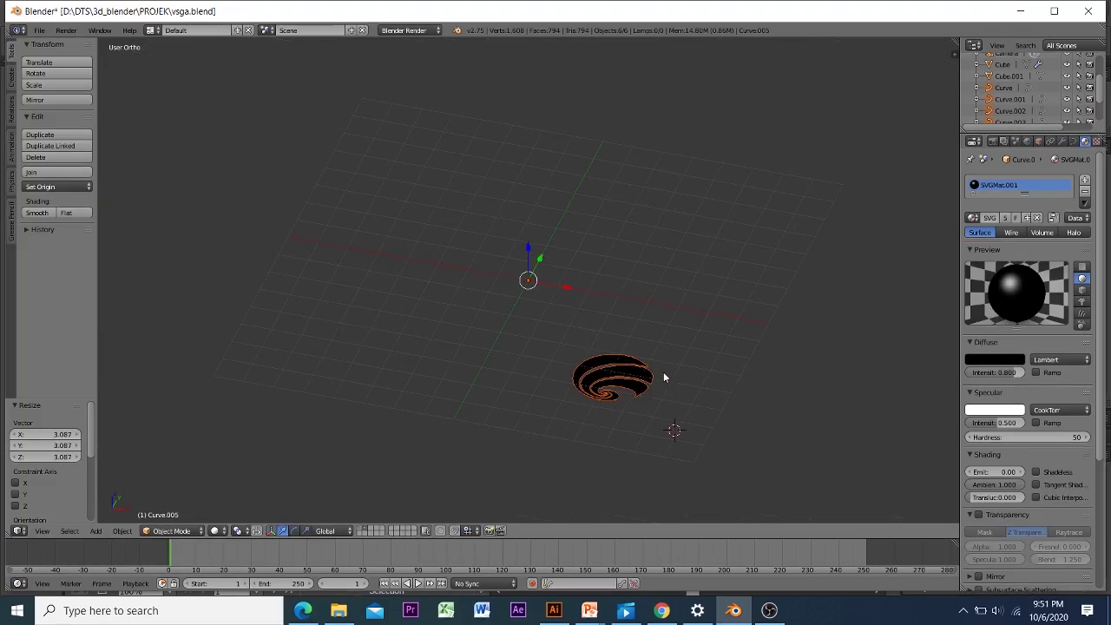
pyautogui.press('s')
pyautogui.click(692, 401)
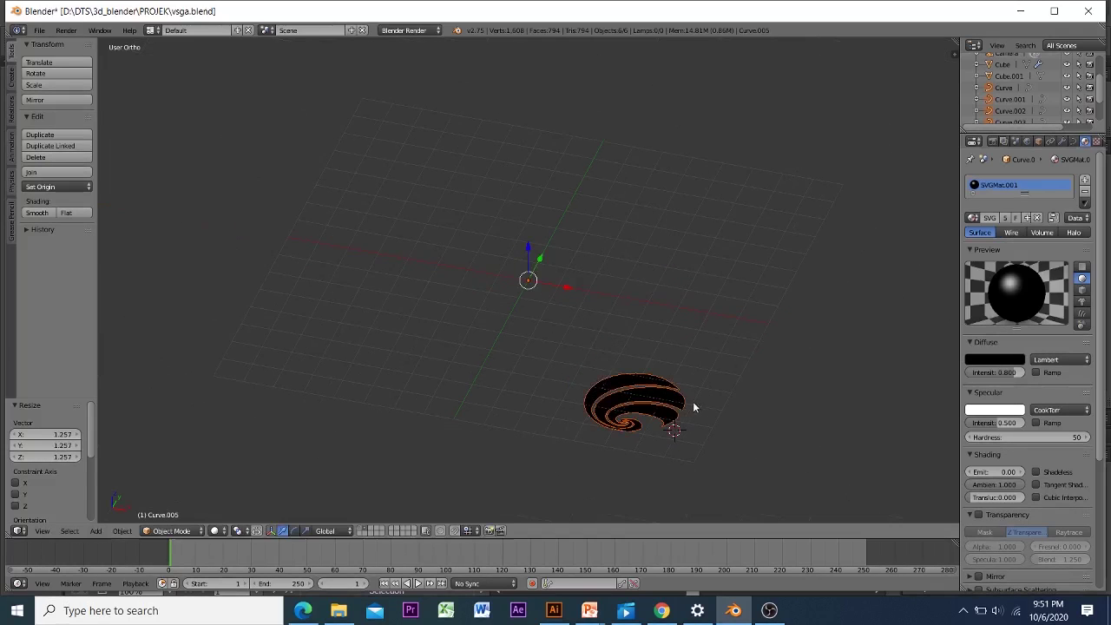
# Step: Set the origin of the six selected curves to Origin to Center of Mass
pyautogui.click(52, 187)
pyautogui.click(77, 242)
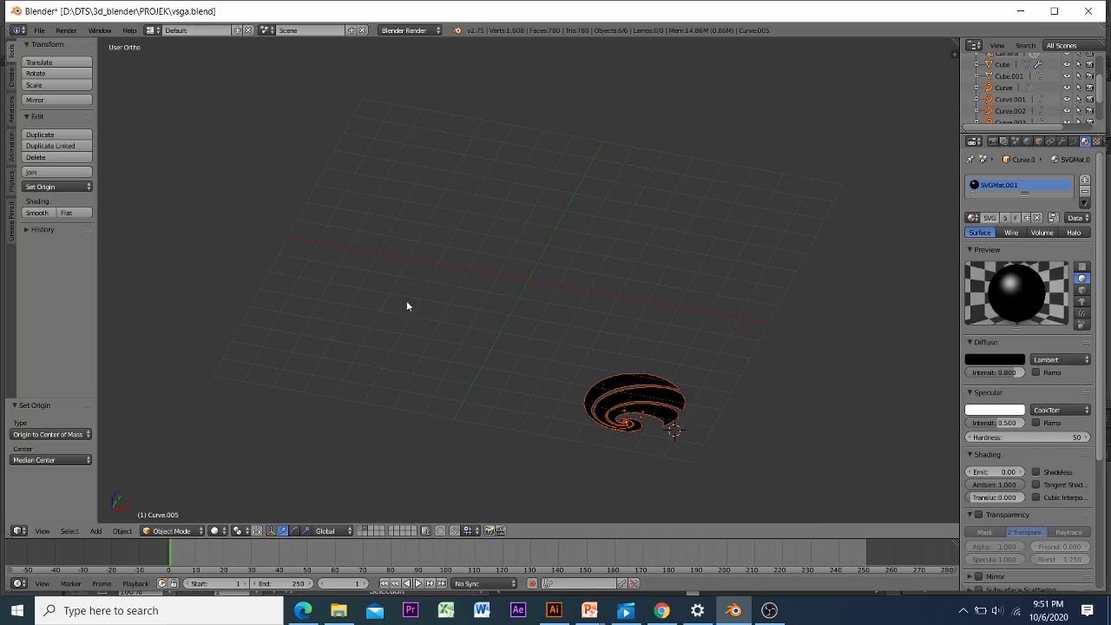
# Step: Move the six selected logo curves together from the grid's near corner to the middle of the grid
pyautogui.scroll(2, 604, 350)
pyautogui.moveTo(604, 350); pyautogui.dragTo(597, 328, button='middle')
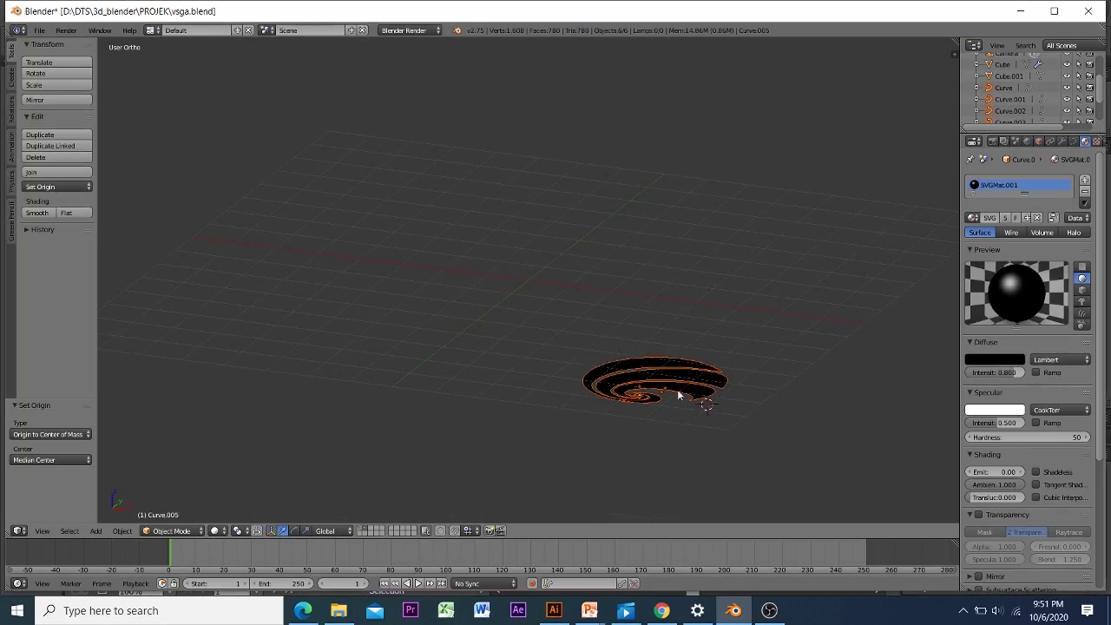
pyautogui.press('g')
pyautogui.click(568, 310)
pyautogui.press('s')
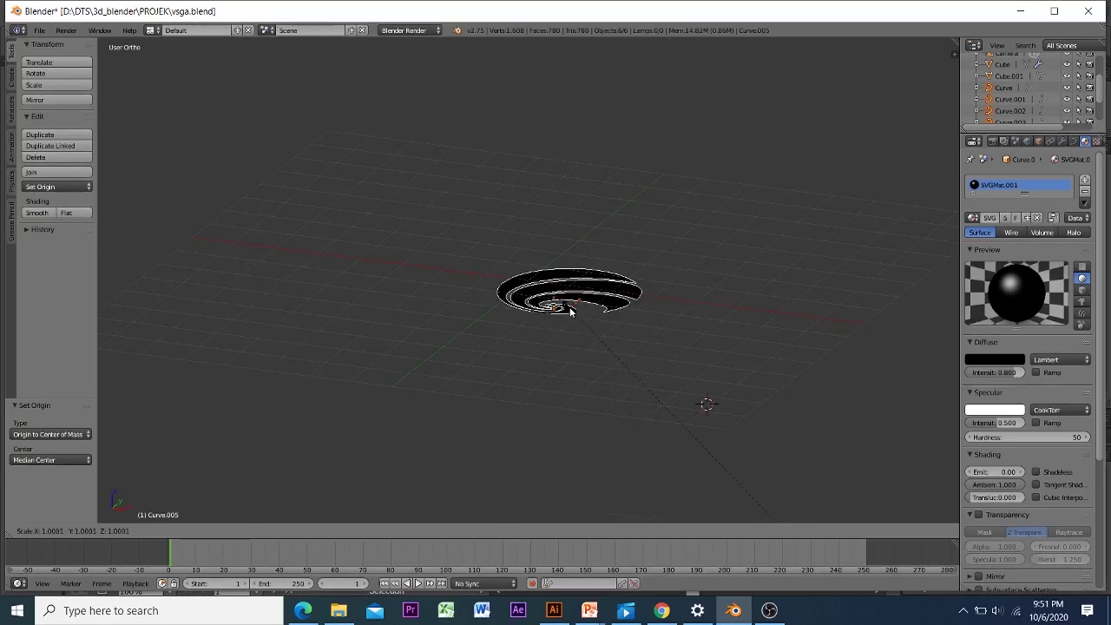
pyautogui.click(562, 308)
pyautogui.scroll(-1, 556, 305)
pyautogui.moveTo(556, 304); pyautogui.dragTo(560, 385, button='middle')
pyautogui.scroll(3, 563, 382)
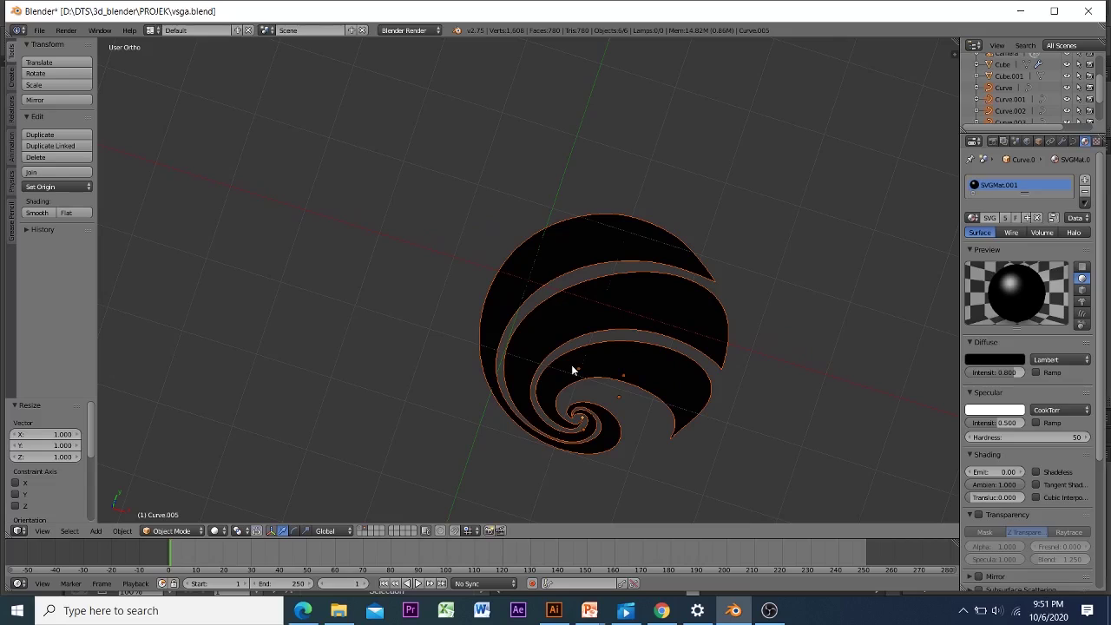
# Step: Reselect all six curves and apply Origin to Center of Mass followed by Geometry to Origin
pyautogui.press('a')
pyautogui.press('a')
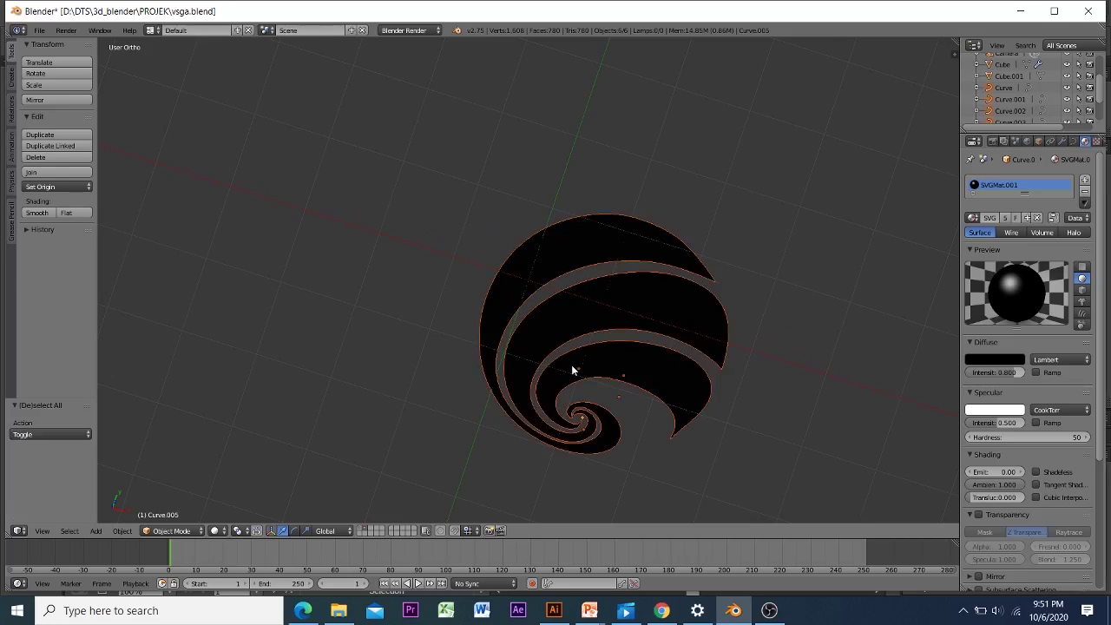
pyautogui.click(55, 187)
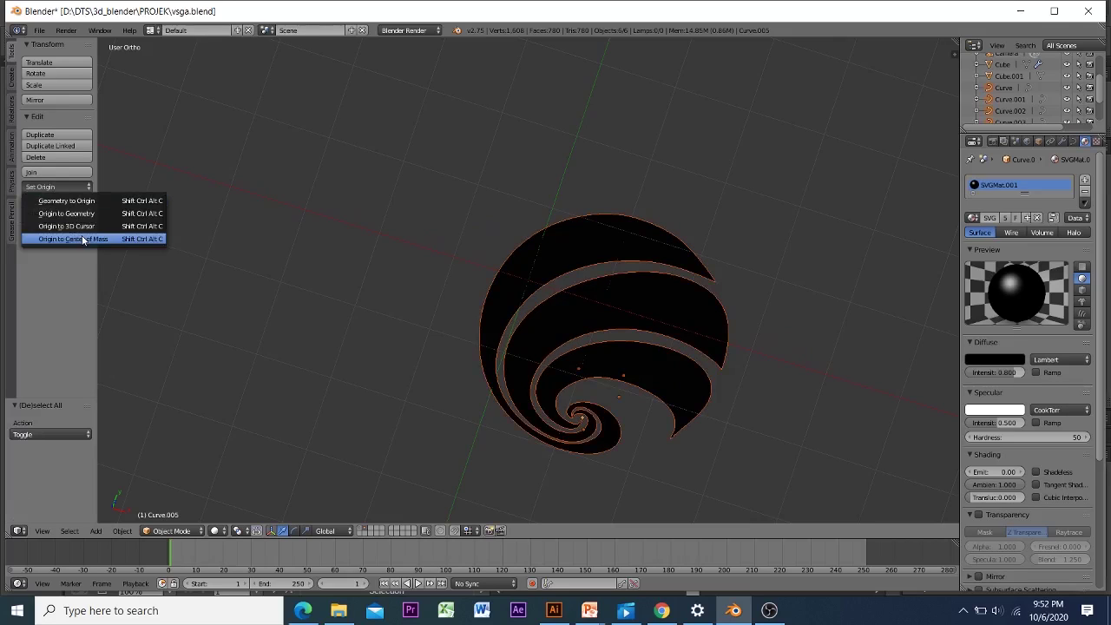
pyautogui.click(54, 240)
pyautogui.click(64, 186)
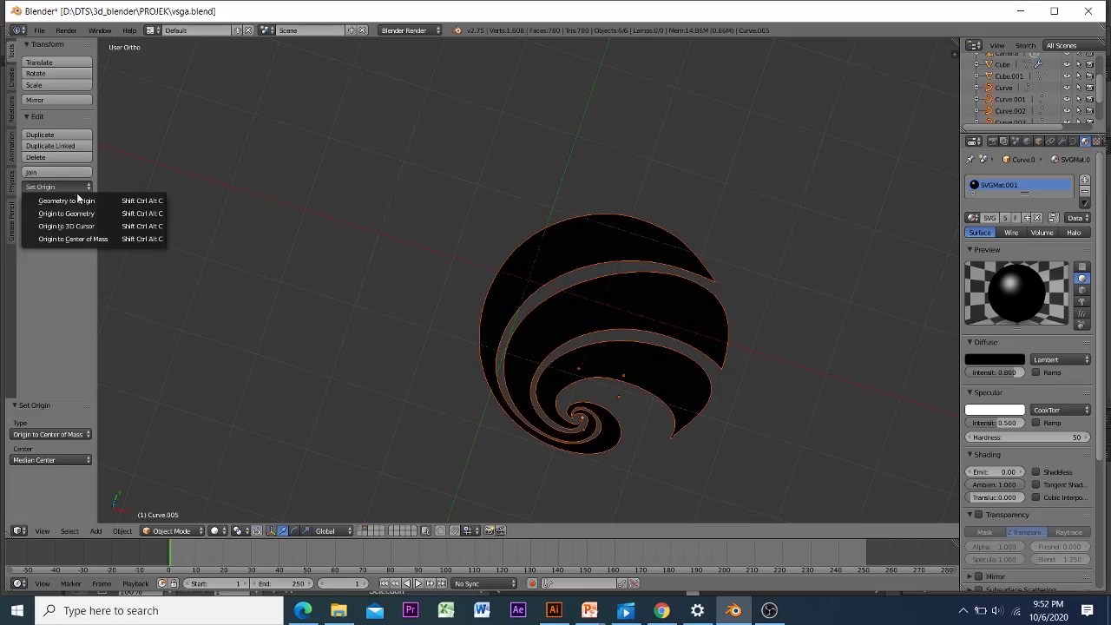
pyautogui.click(77, 200)
pyautogui.moveTo(466, 288); pyautogui.dragTo(571, 303, button='middle')
pyautogui.scroll(-3, 571, 303)
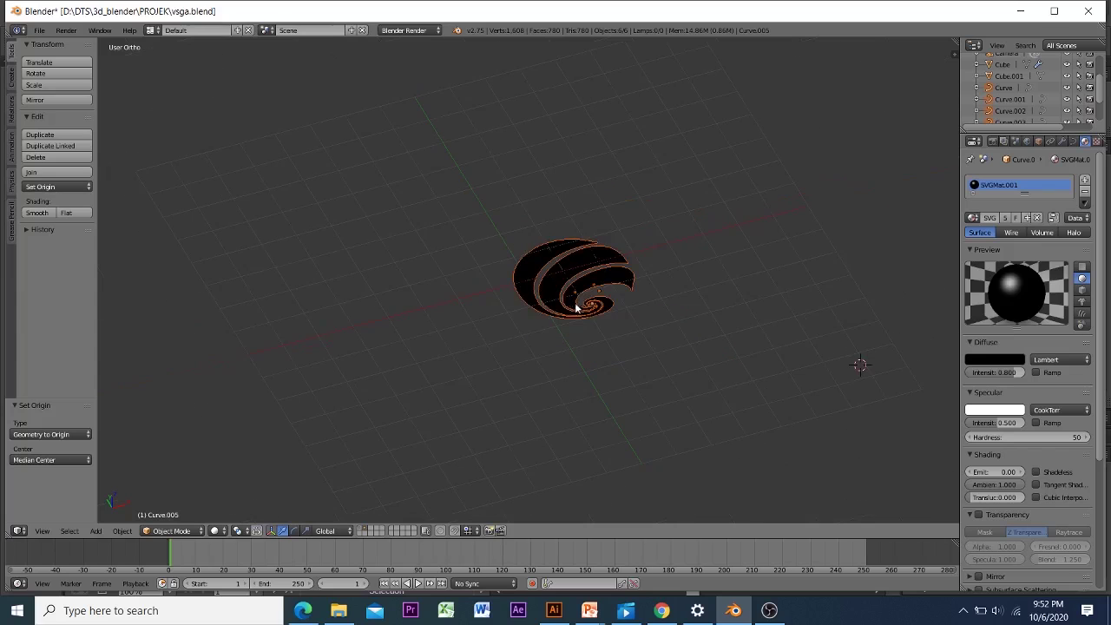
# Step: Select the logo's three bands one by one and examine which curve forms each band and where its origin sits
pyautogui.rightClick(560, 289)
pyautogui.scroll(4, 559, 289)
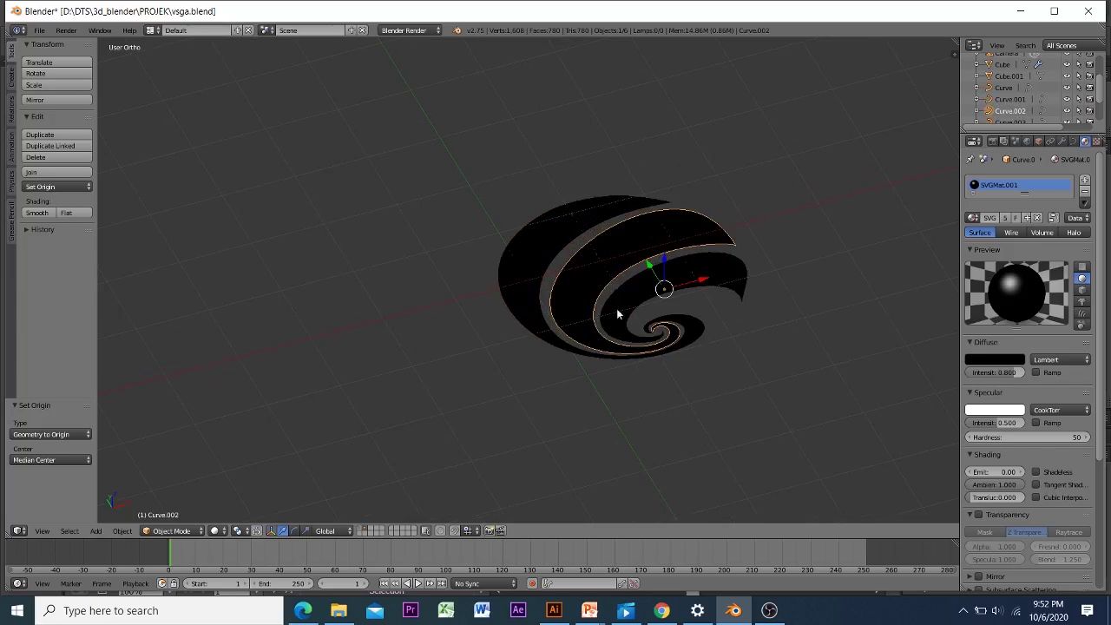
pyautogui.rightClick(609, 354)
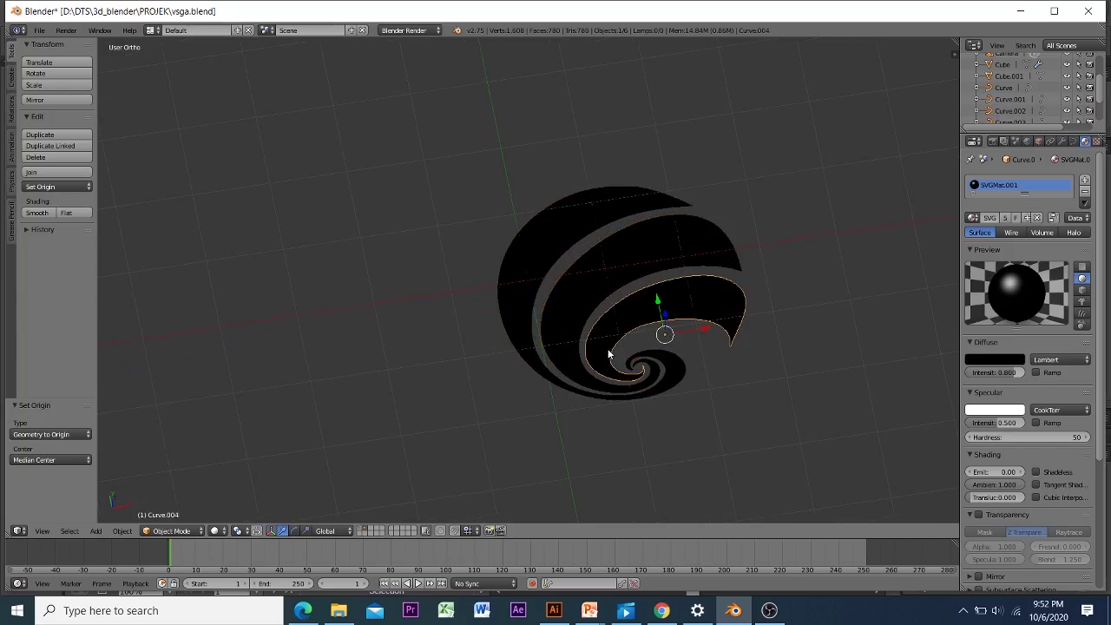
pyautogui.rightClick(578, 305)
pyautogui.rightClick(525, 274)
pyautogui.moveTo(523, 274); pyautogui.dragTo(499, 320, button='middle')
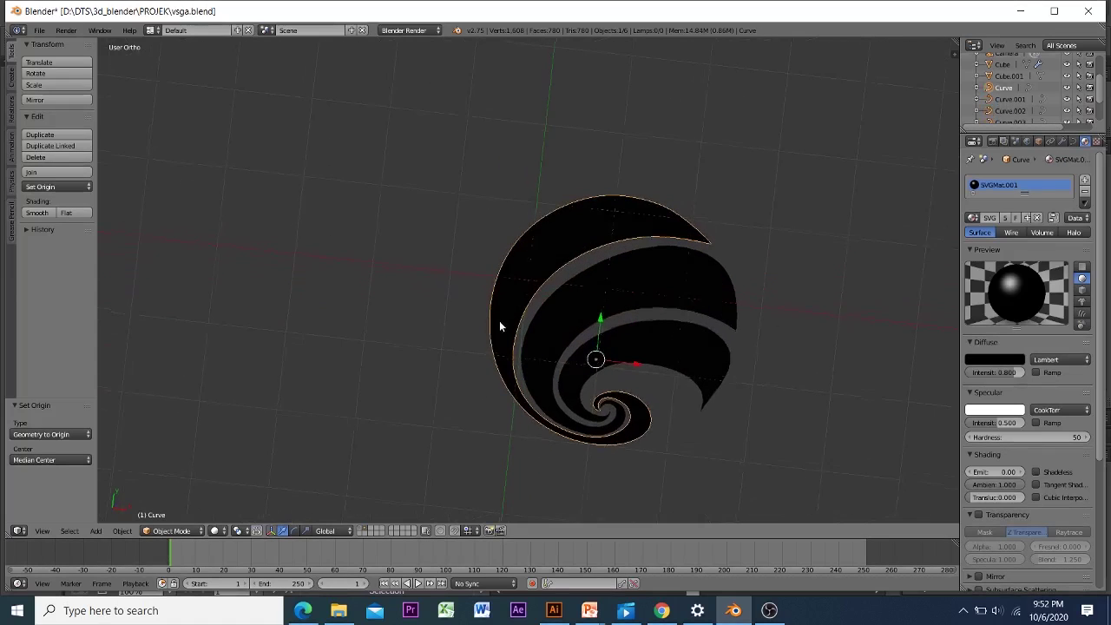
pyautogui.rightClick(550, 324)
pyautogui.rightClick(635, 353)
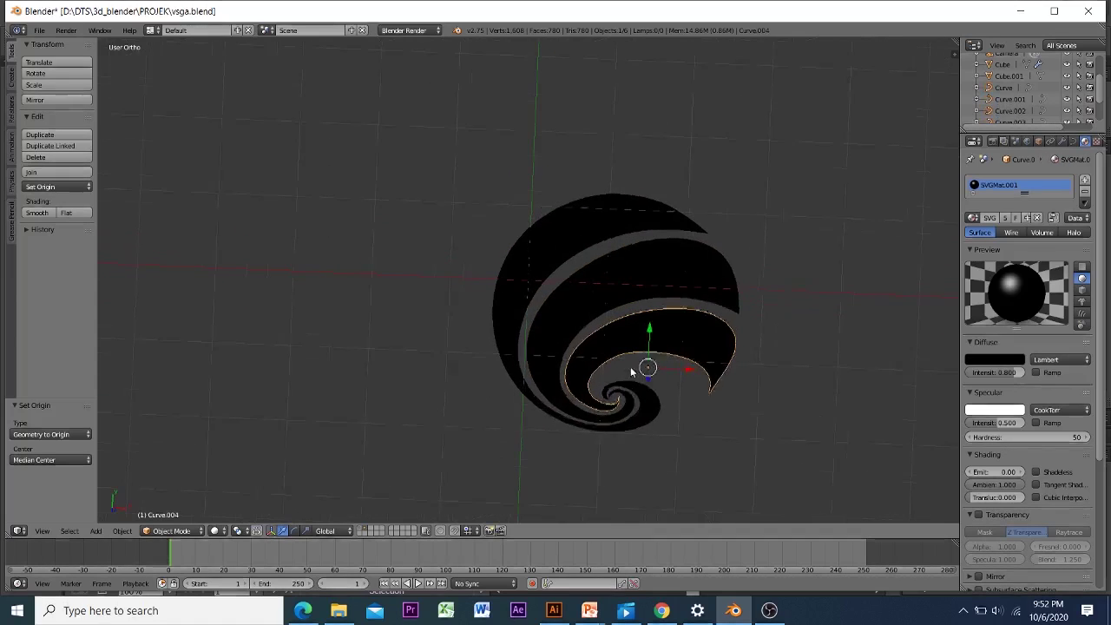
pyautogui.moveTo(630, 366); pyautogui.dragTo(615, 324, button='middle')
pyautogui.scroll(3, 610, 378)
pyautogui.scroll(2, 617, 308)
pyautogui.scroll(-4, 617, 308)
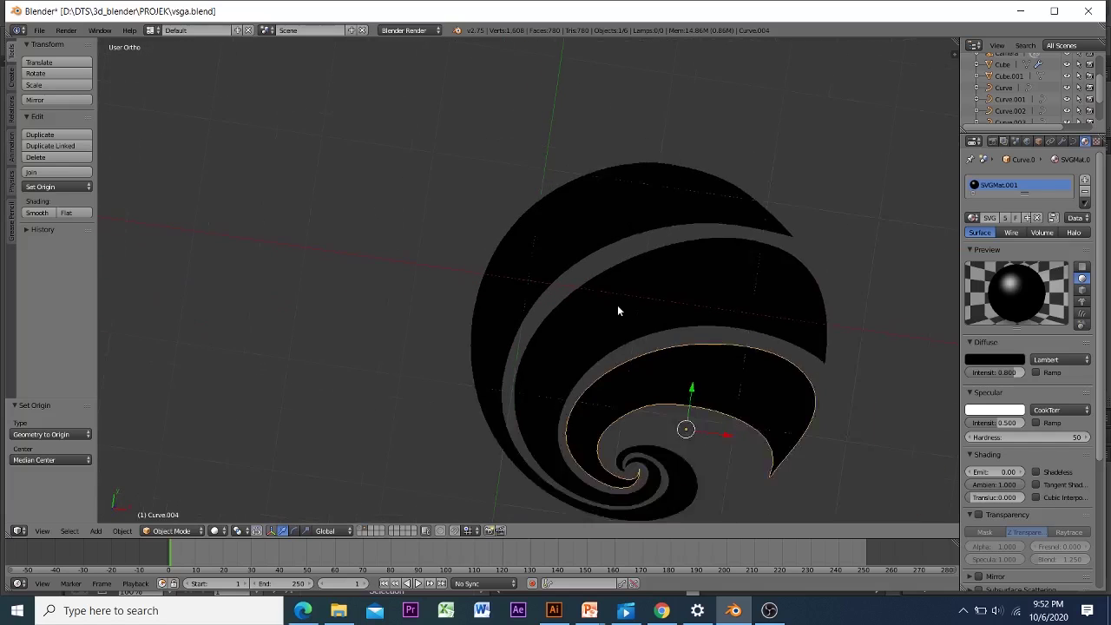
pyautogui.rightClick(675, 301)
pyautogui.rightClick(600, 238)
pyautogui.rightClick(669, 297)
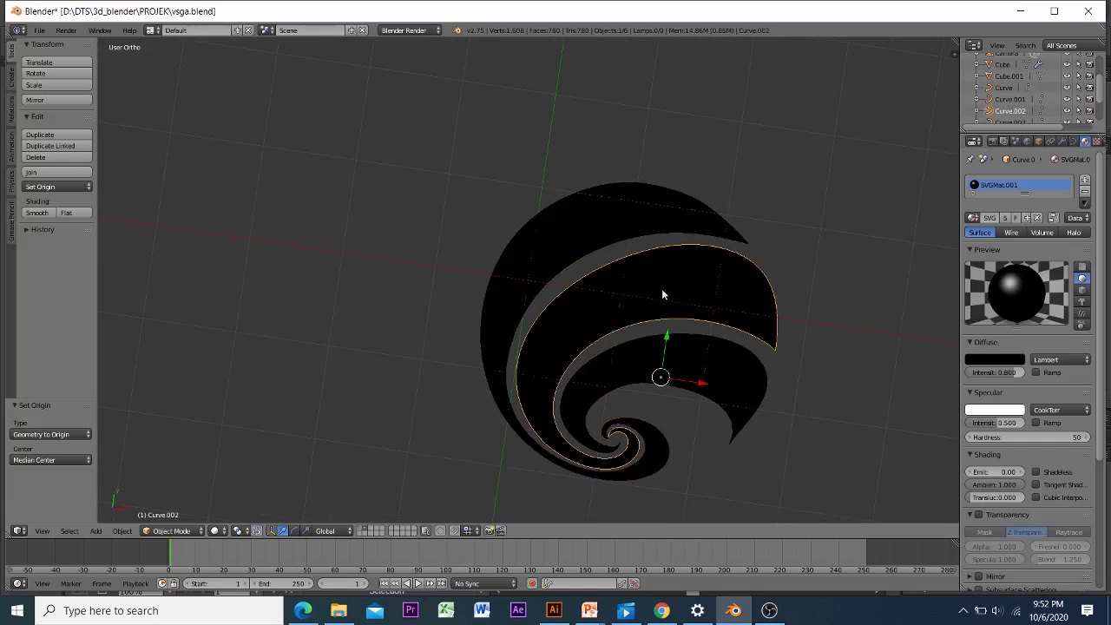
pyautogui.rightClick(670, 412)
# Step: Select the inner, middle and outer bands together and join them into one curve object, with the outer band active
pyautogui.rightClick(710, 346)
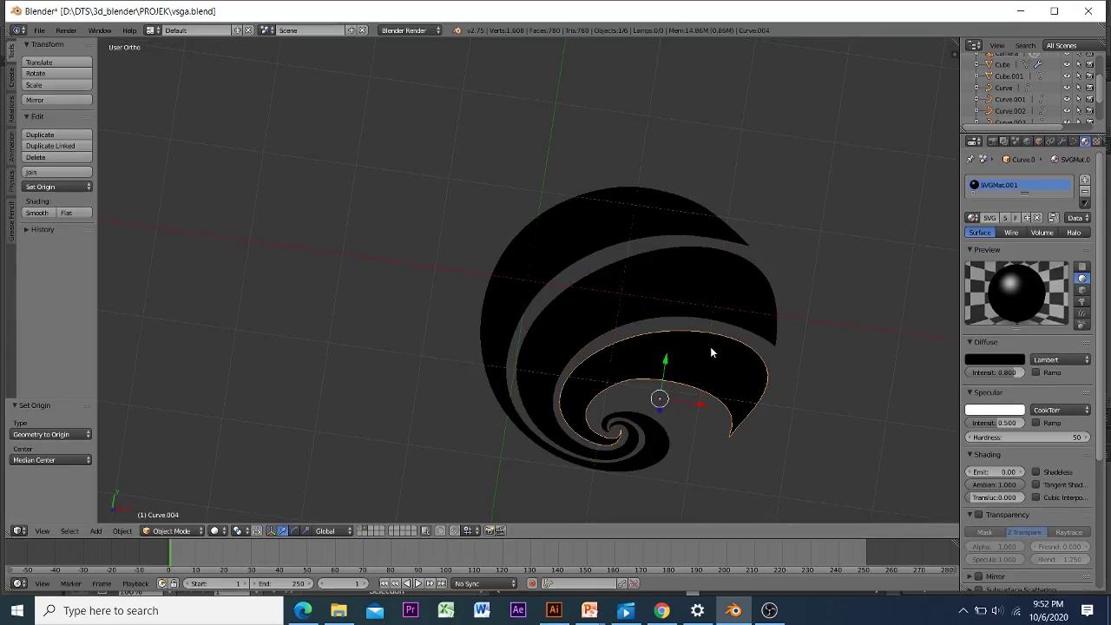
pyautogui.moveTo(710, 346); pyautogui.dragTo(680, 368, button='middle')
pyautogui.scroll(-3, 680, 363)
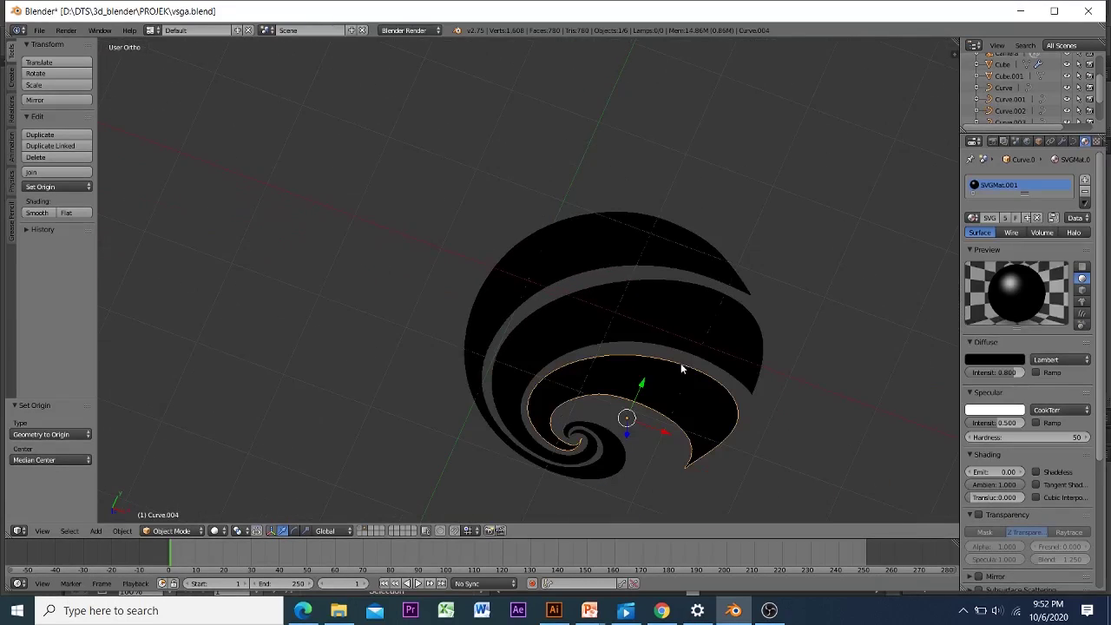
pyautogui.keyDown('shift'); pyautogui.rightClick(663, 335); pyautogui.keyUp('shift')
pyautogui.keyDown('shift'); pyautogui.rightClick(632, 250); pyautogui.keyUp('shift')
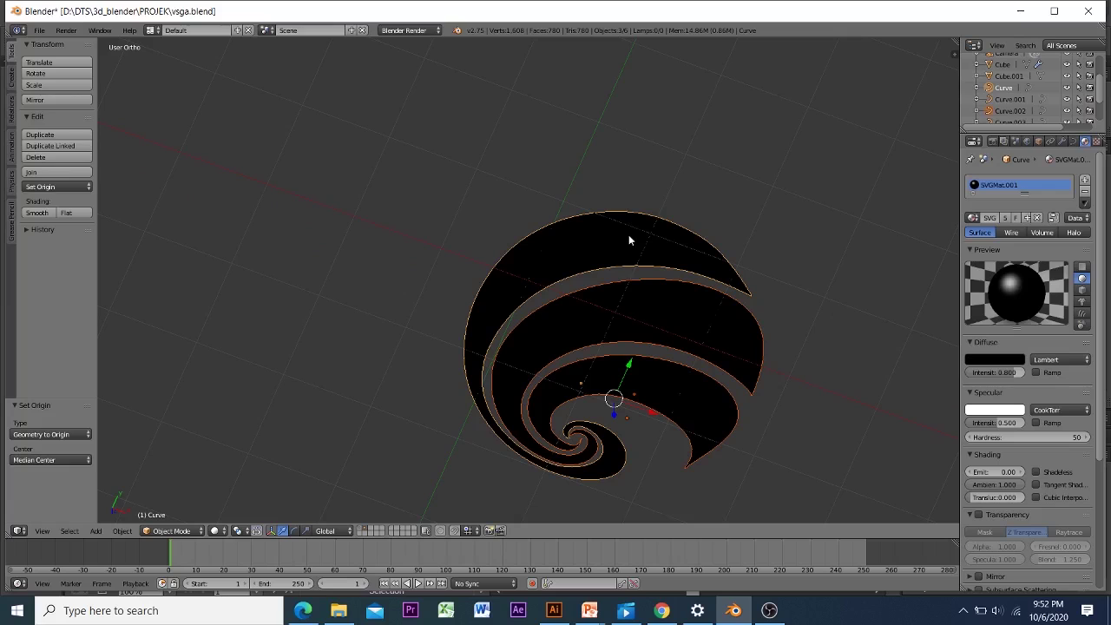
pyautogui.hotkey('ctrl', 'j')
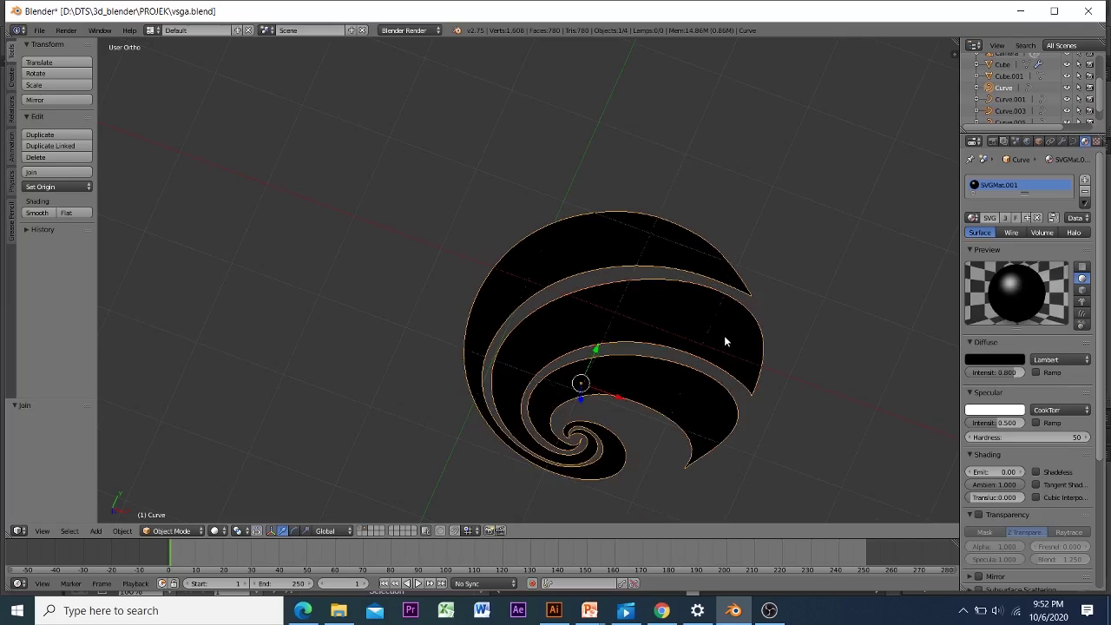
pyautogui.hotkey('alt', 'c')
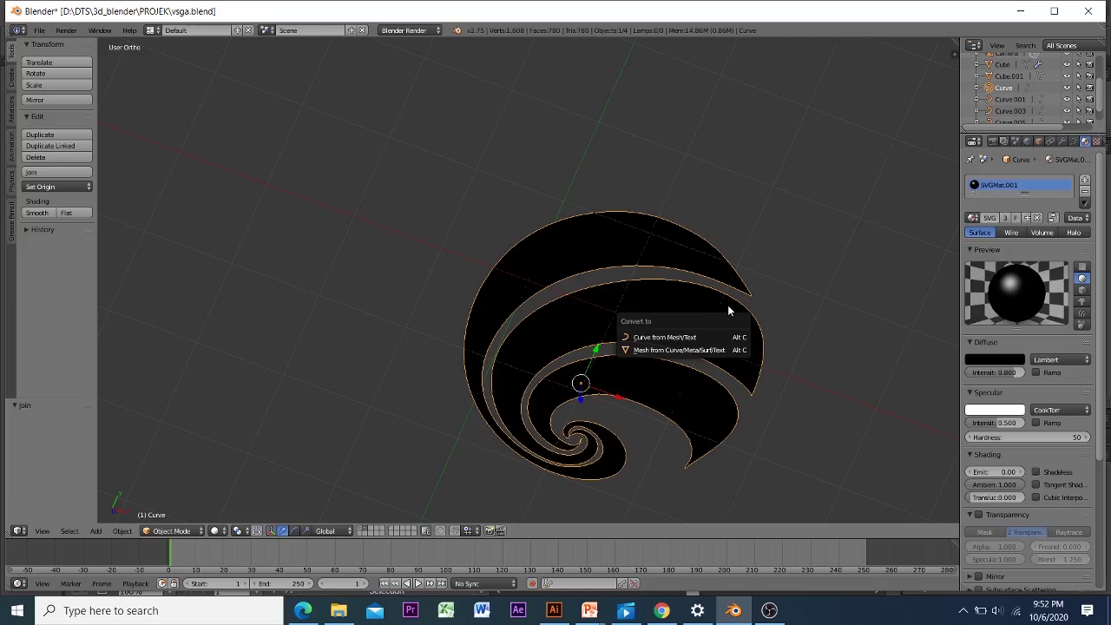
pyautogui.click(812, 302)
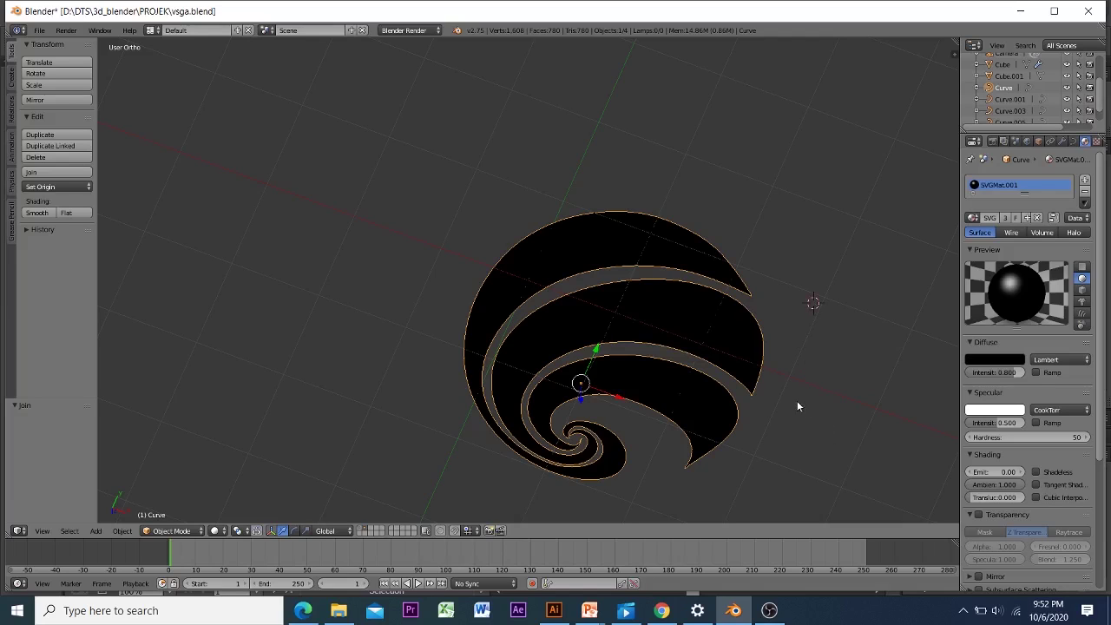
pyautogui.scroll(-3, 735, 424)
pyautogui.scroll(2, 729, 423)
pyautogui.scroll(2, 728, 423)
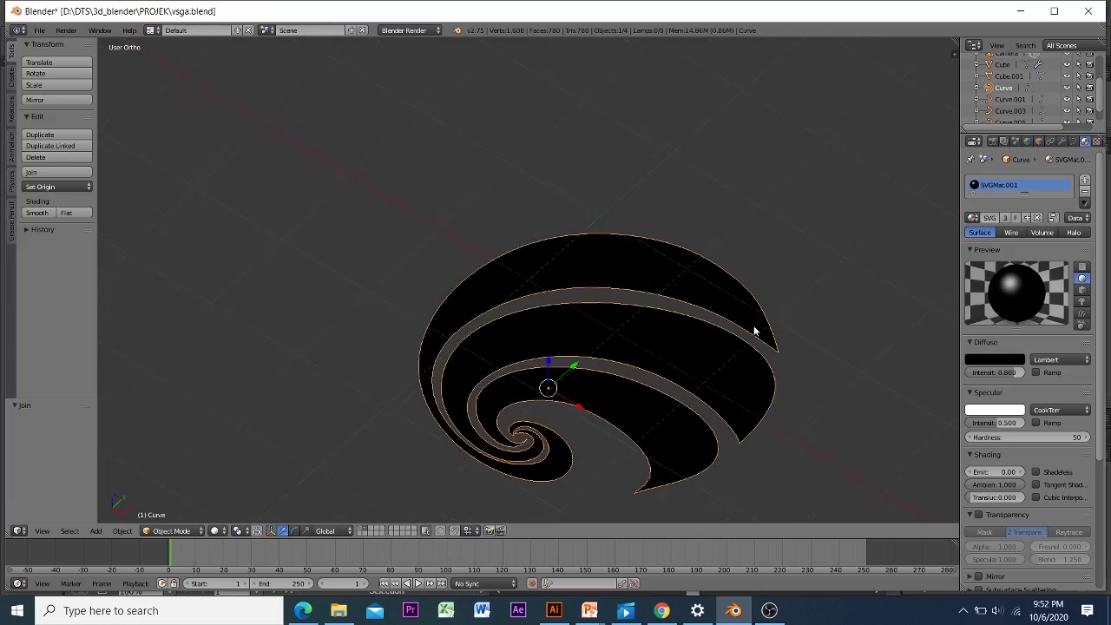
pyautogui.press('Tab')
pyautogui.press('Tab')
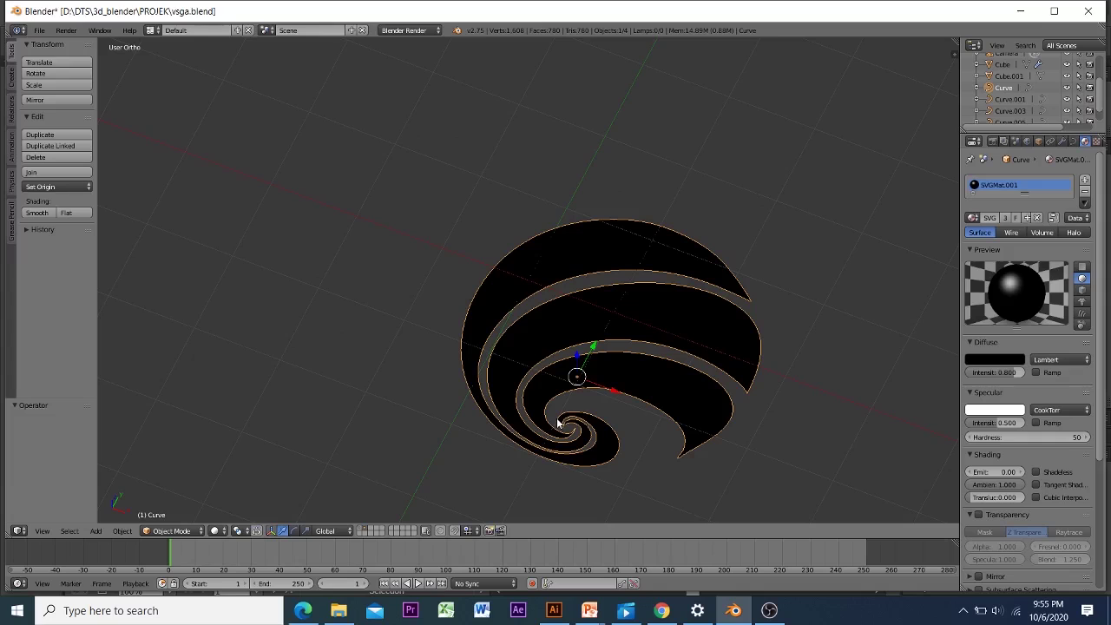
# Step: Convert the joined swirl curve with Mesh from Curve/Meta/Surf/Text and enter Edit Mode on it
pyautogui.hotkey('alt', 'c')
pyautogui.click(555, 430)
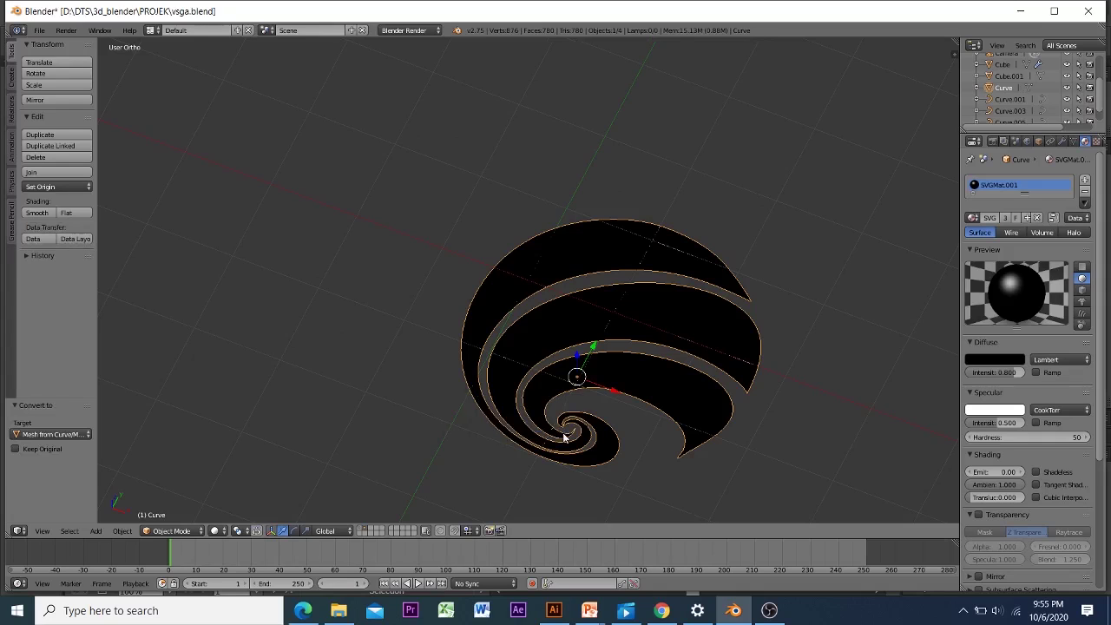
pyautogui.press('Tab')
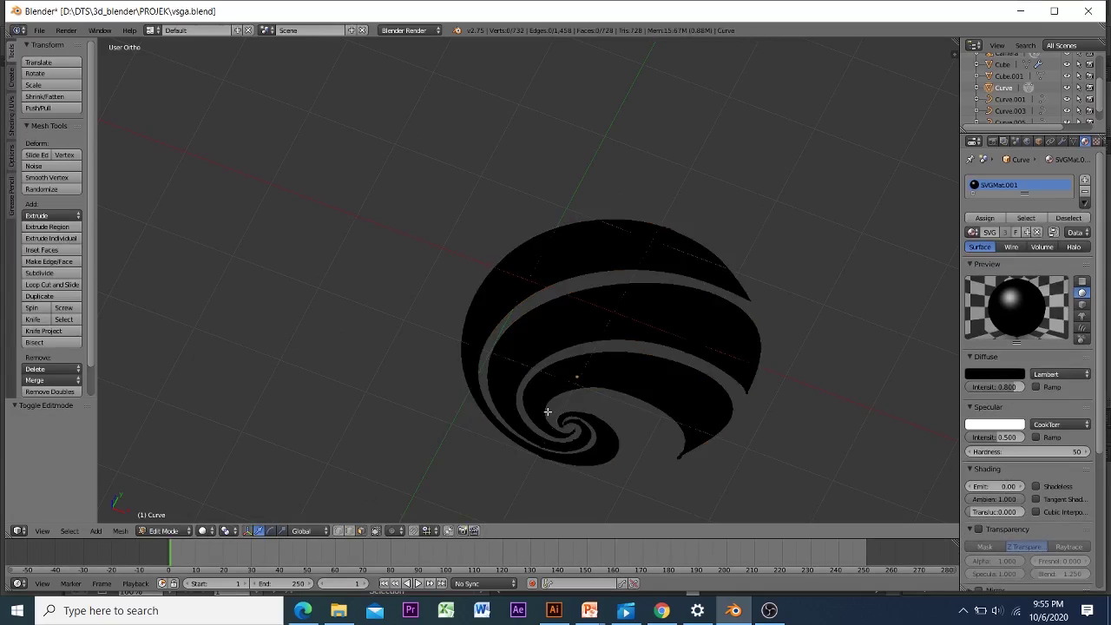
# Step: Select the whole swirl mesh and extrude it upward by about 0.244 along Z
pyautogui.press('a')
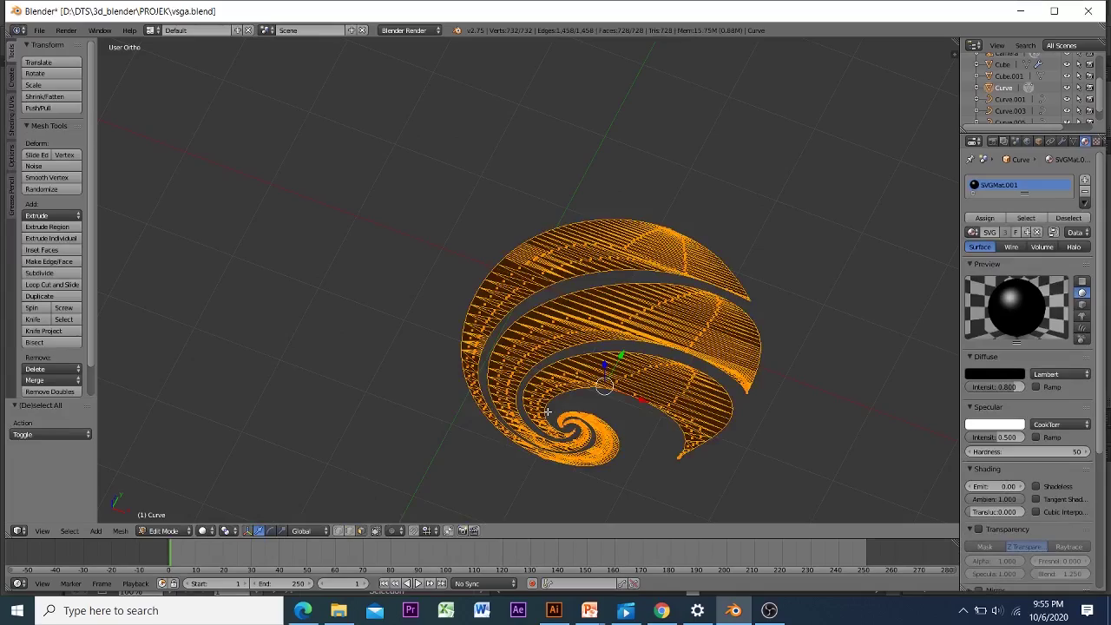
pyautogui.moveTo(569, 403); pyautogui.dragTo(508, 312, button='middle')
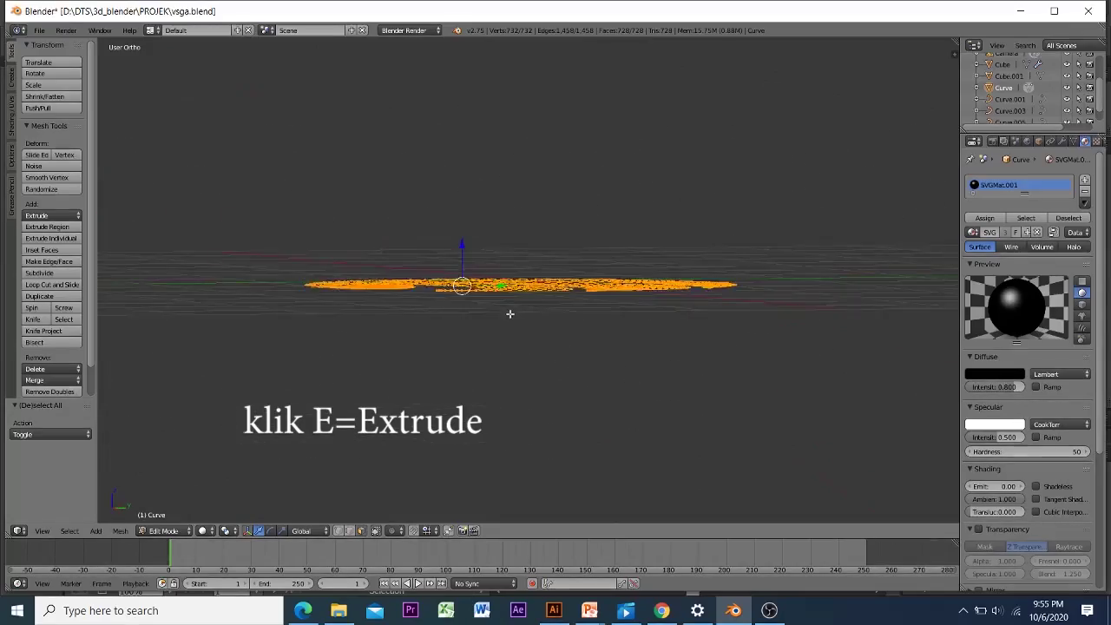
pyautogui.press('e')
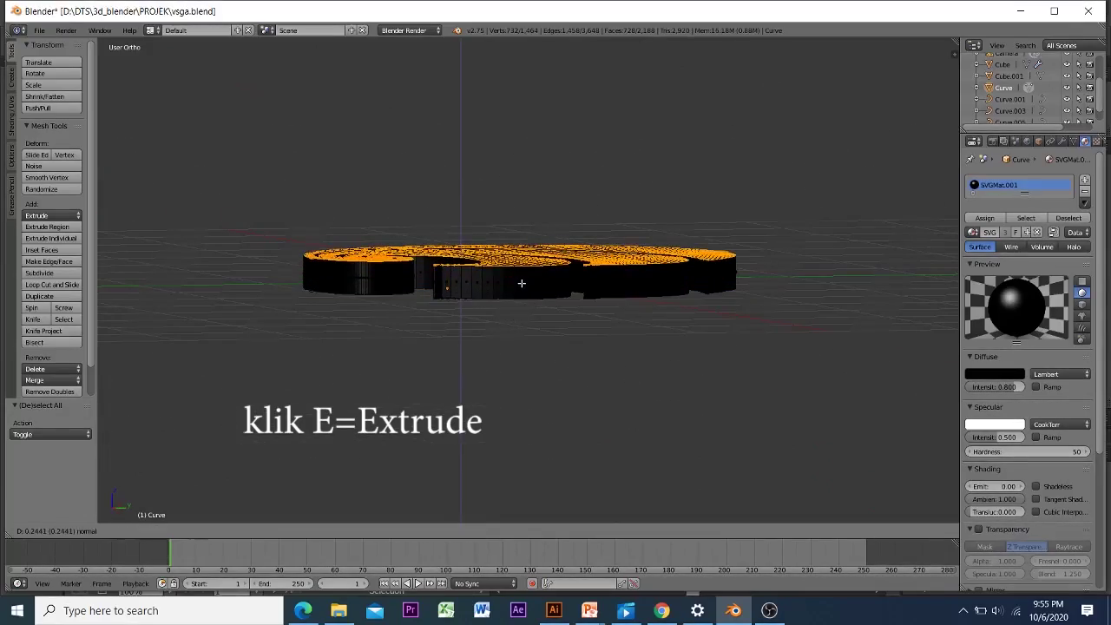
pyautogui.click(524, 305)
pyautogui.moveTo(524, 305); pyautogui.dragTo(908, 176, button='middle')
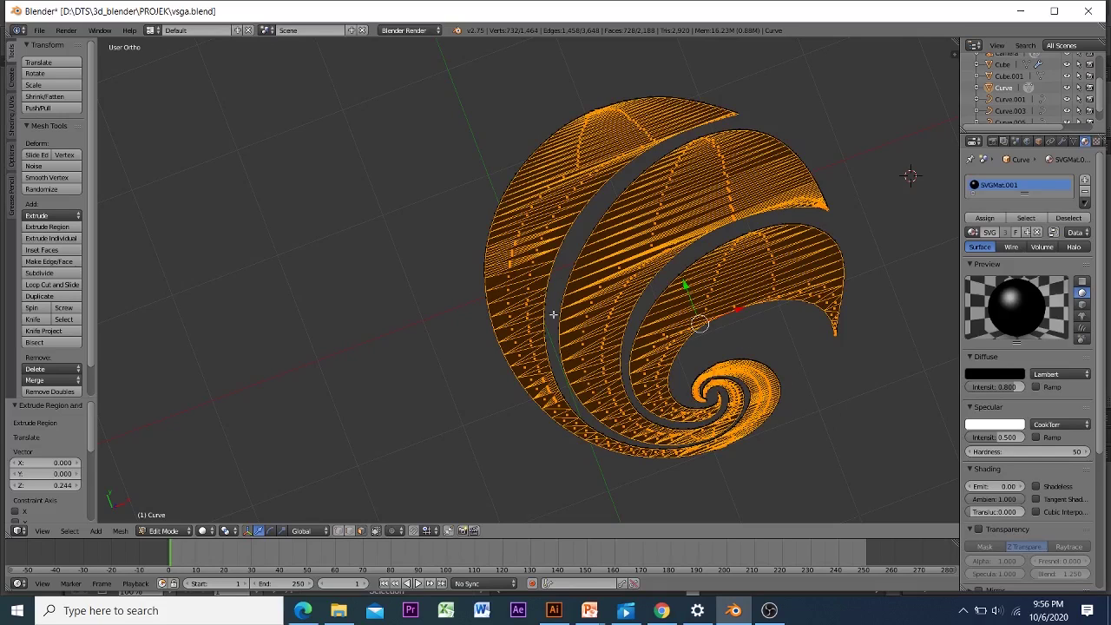
# Step: Try to separate the extruded swirl mesh by loose parts
pyautogui.press('KP_8')
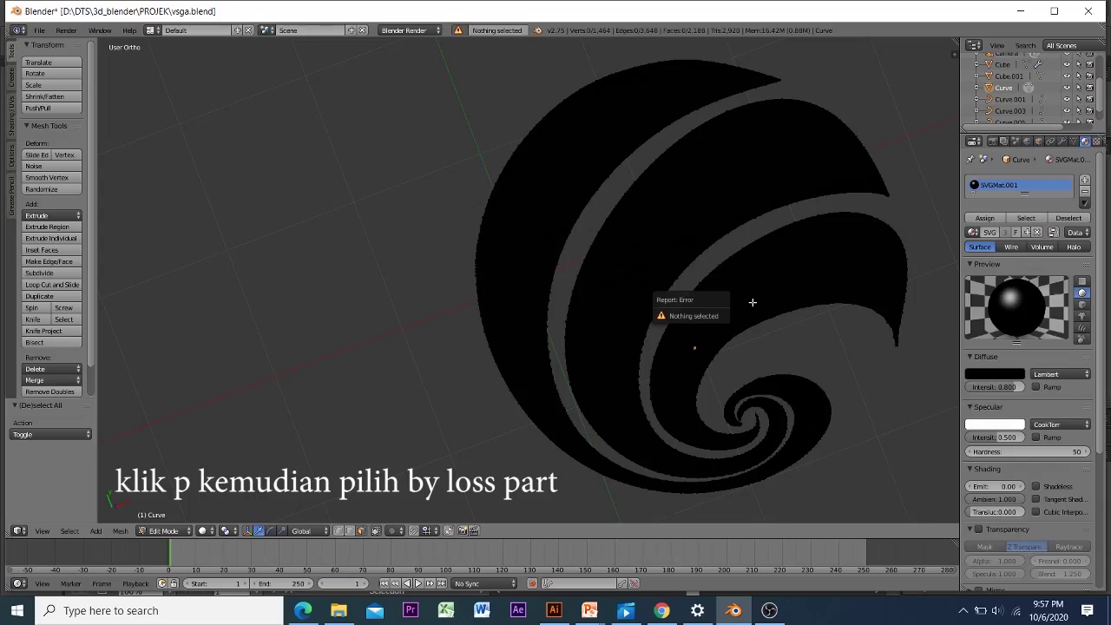
pyautogui.press('p')
pyautogui.click(703, 333)
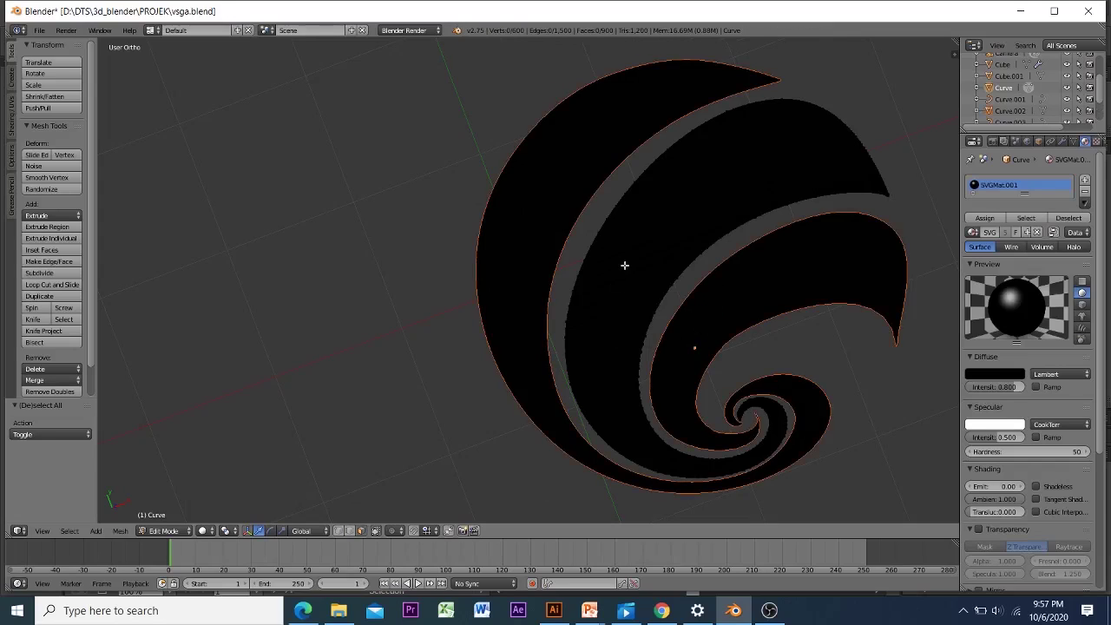
pyautogui.hotkey('ctrl', 'z')
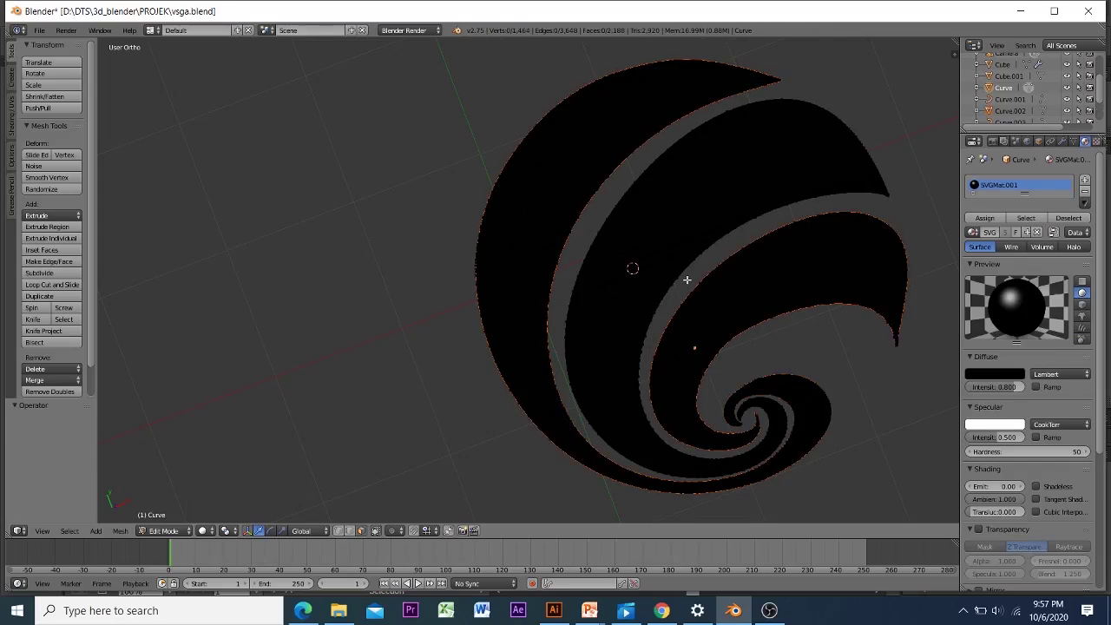
# Step: Select all linked geometry of the inner band only and add a second material slot to the swirl mesh
pyautogui.rightClick(765, 301)
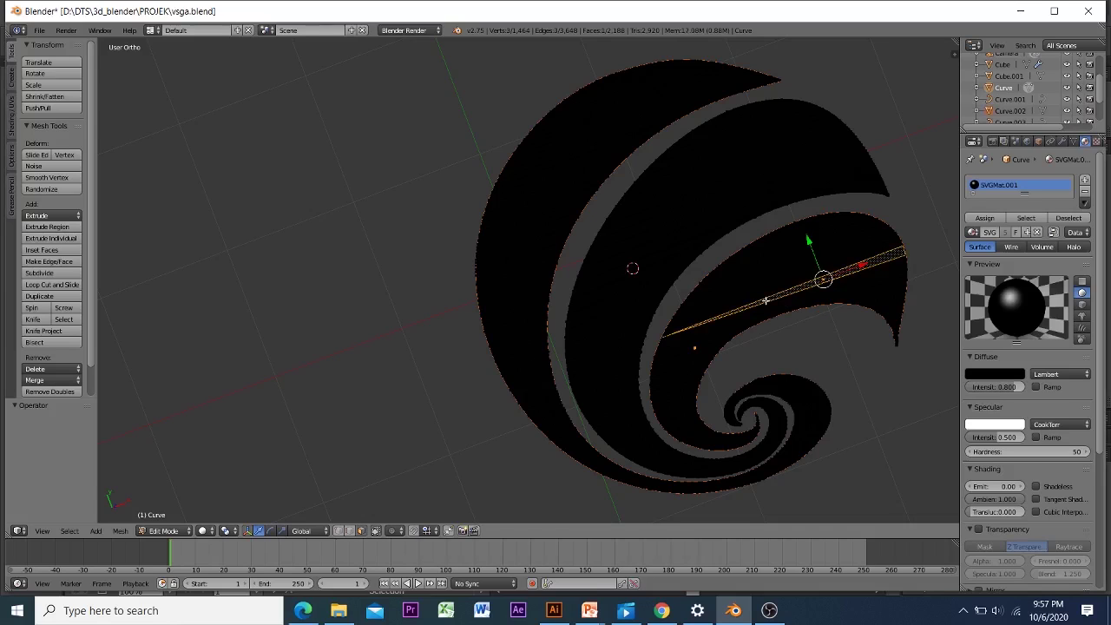
pyautogui.press('a')
pyautogui.press('b')
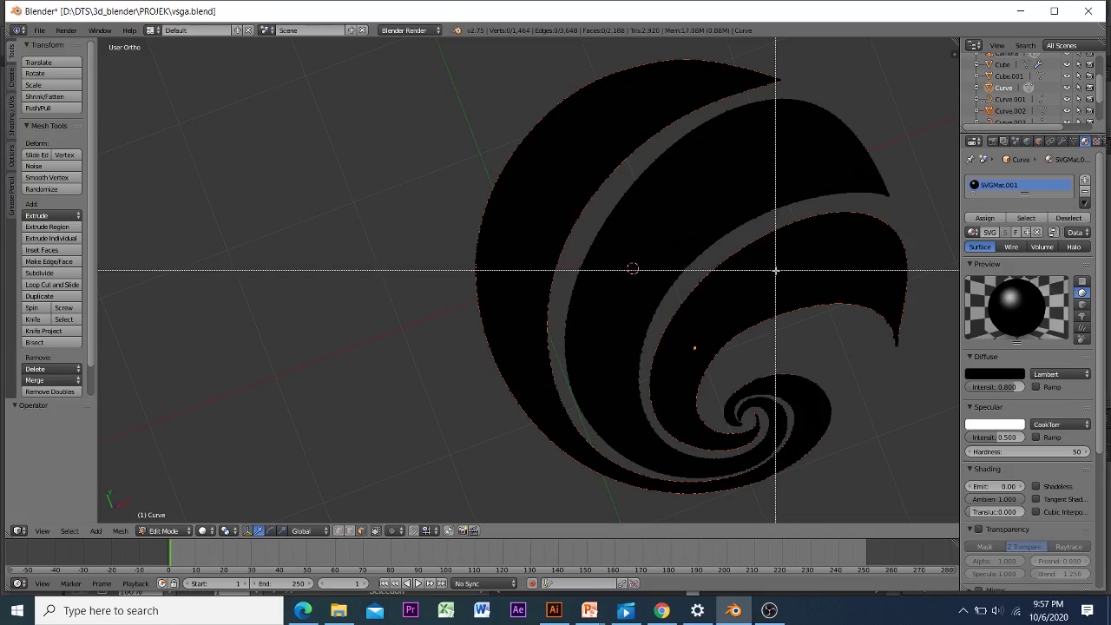
pyautogui.press('Escape')
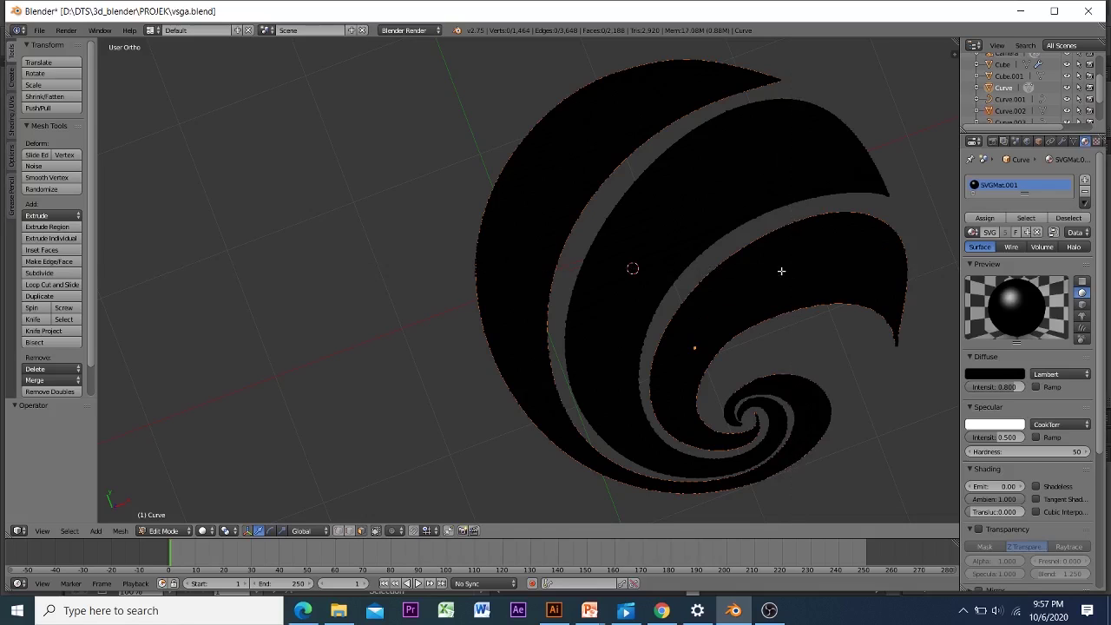
pyautogui.press('l')
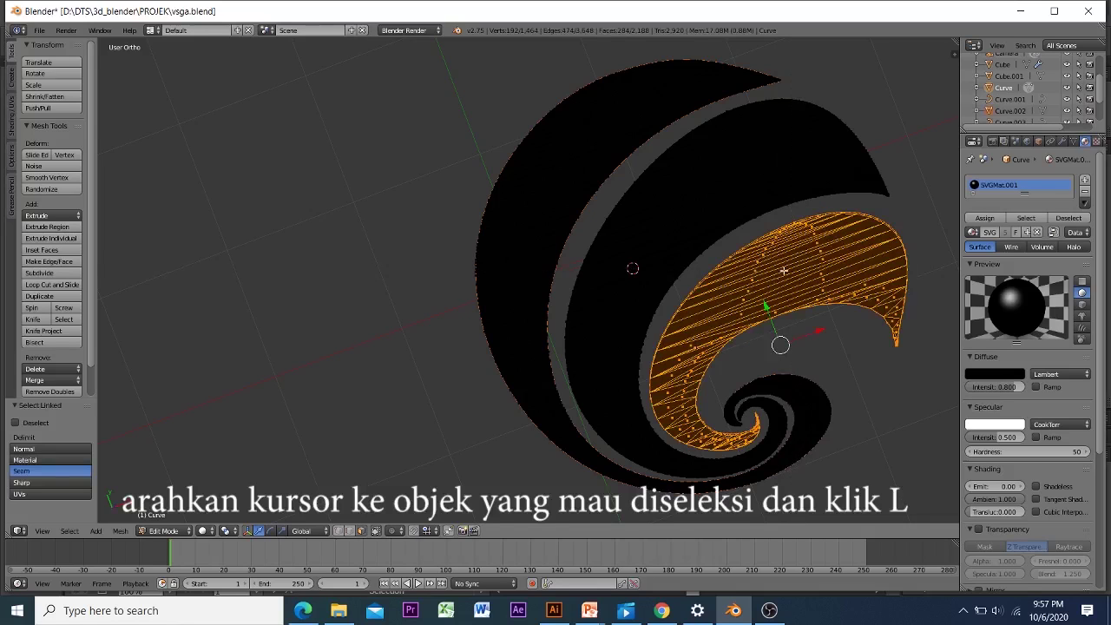
pyautogui.click(1086, 179)
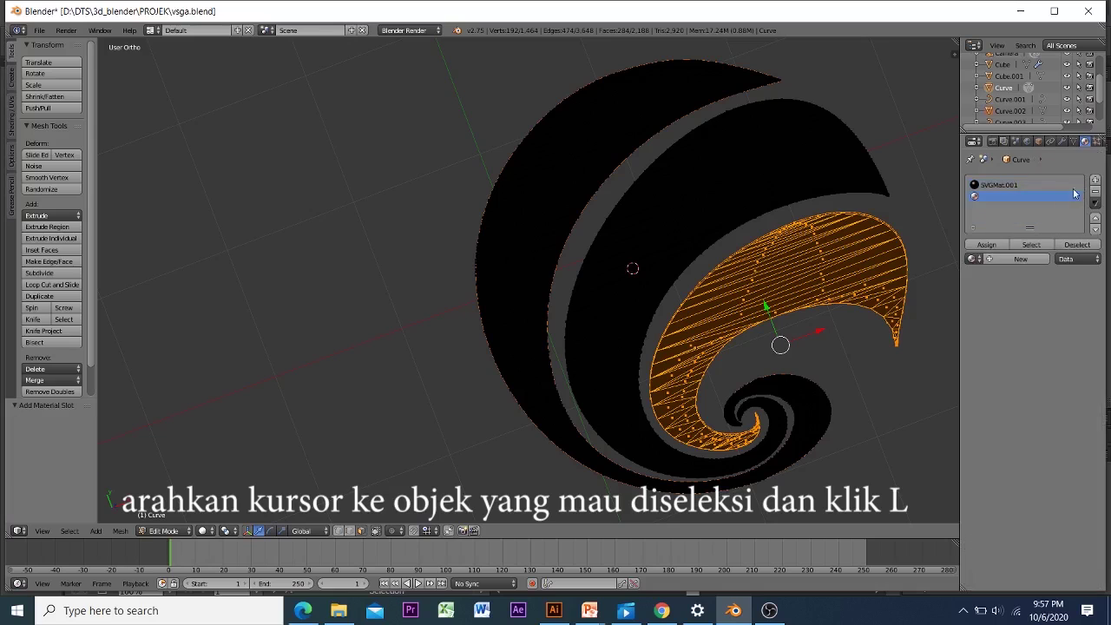
# Step: Assign the selected inner band to the second material slot and give it a new material with a light blue diffuse colour
pyautogui.click(986, 244)
pyautogui.click(1004, 261)
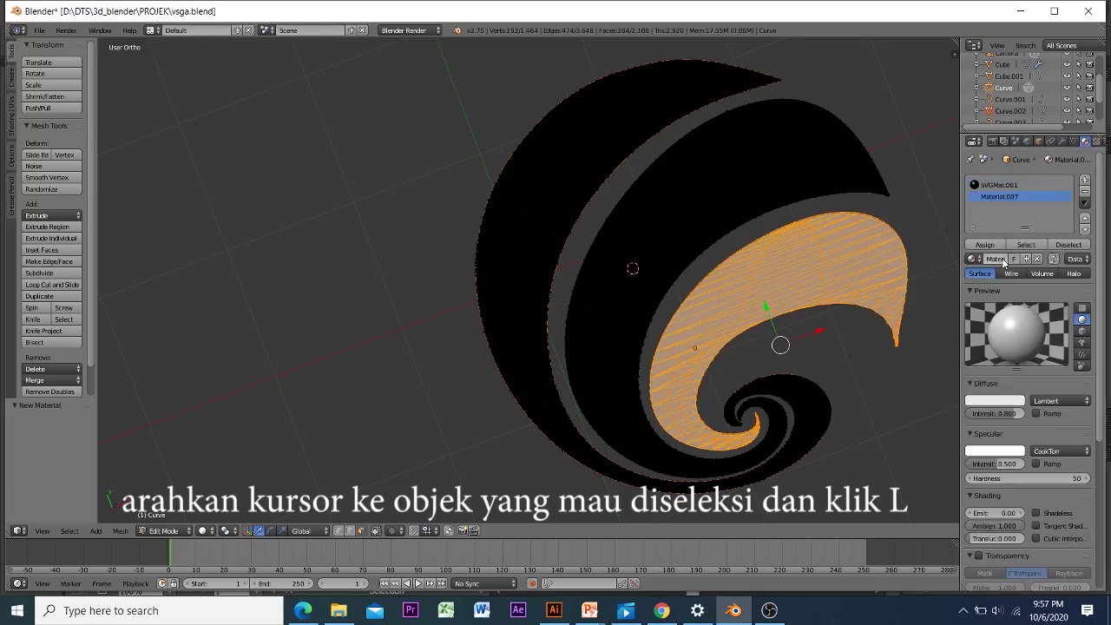
pyautogui.click(997, 398)
pyautogui.moveTo(952, 314); pyautogui.dragTo(981, 258)
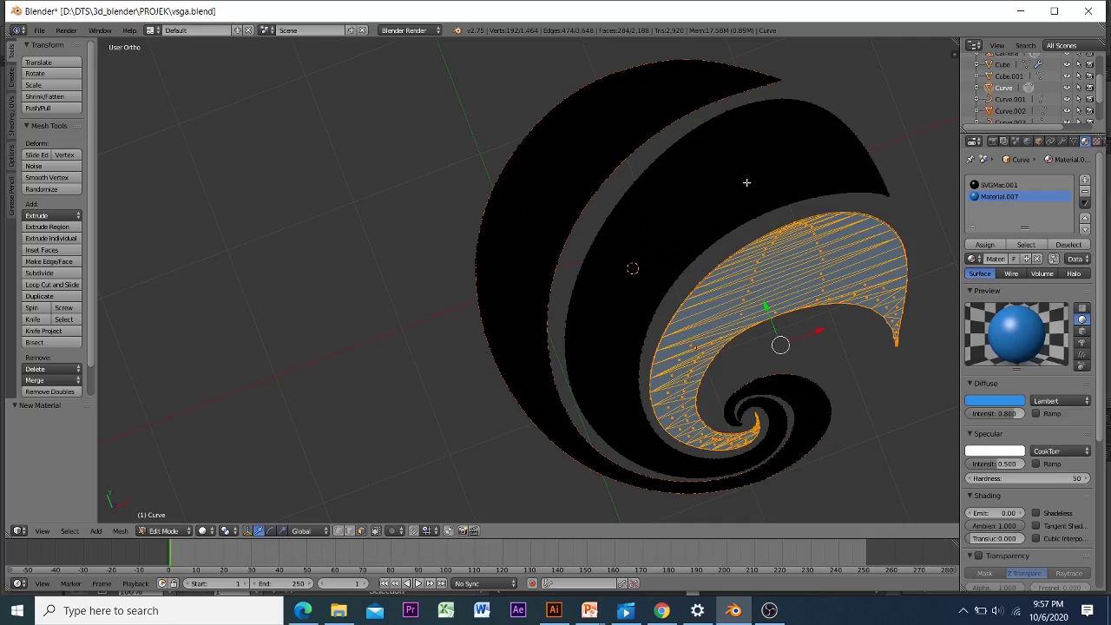
# Step: Select only the middle band's linked geometry and assign it to a third material slot holding a new material
pyautogui.press('l')
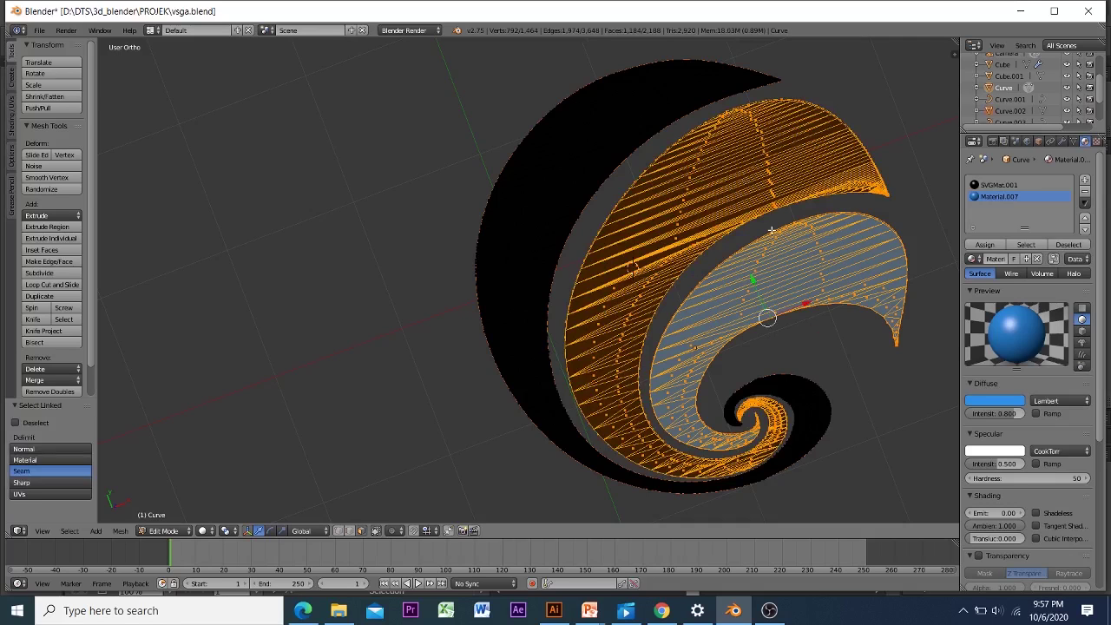
pyautogui.press('a')
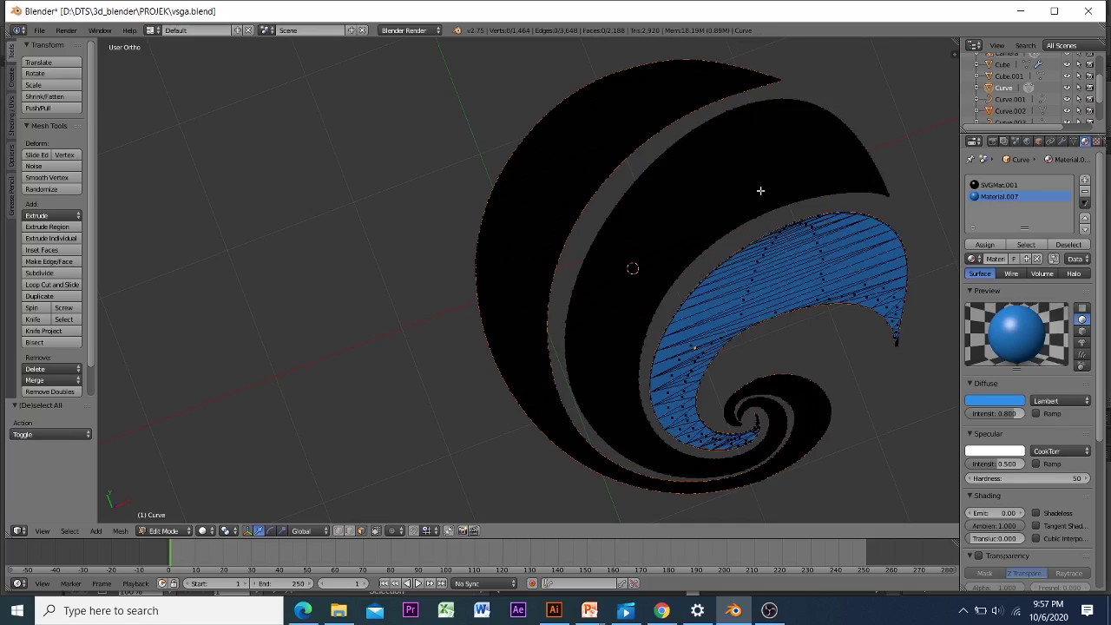
pyautogui.press('l')
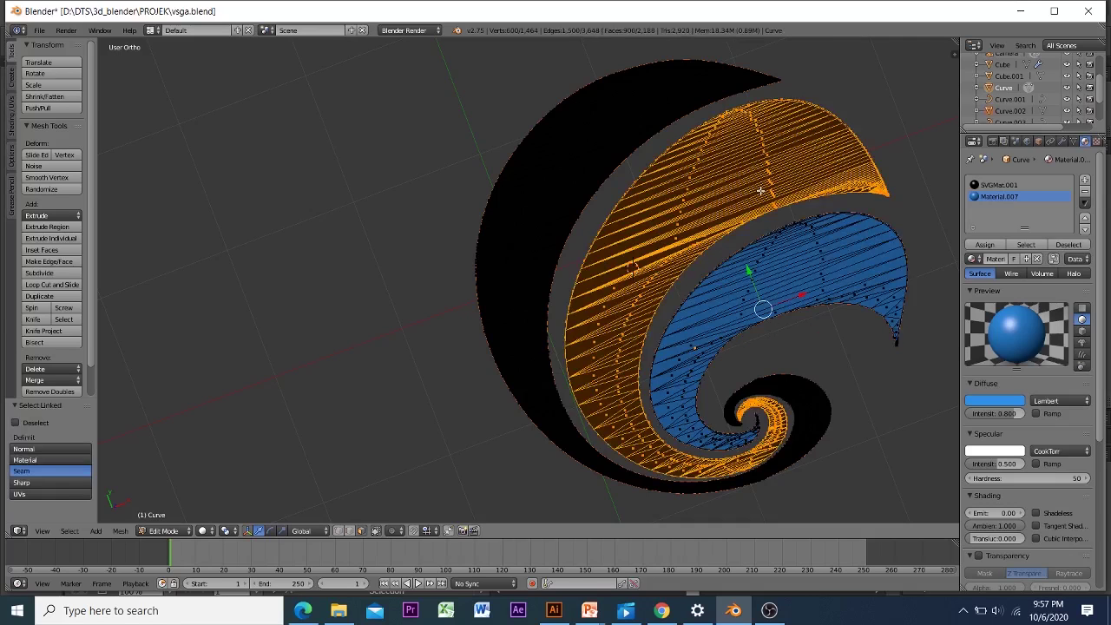
pyautogui.click(1083, 181)
pyautogui.click(996, 246)
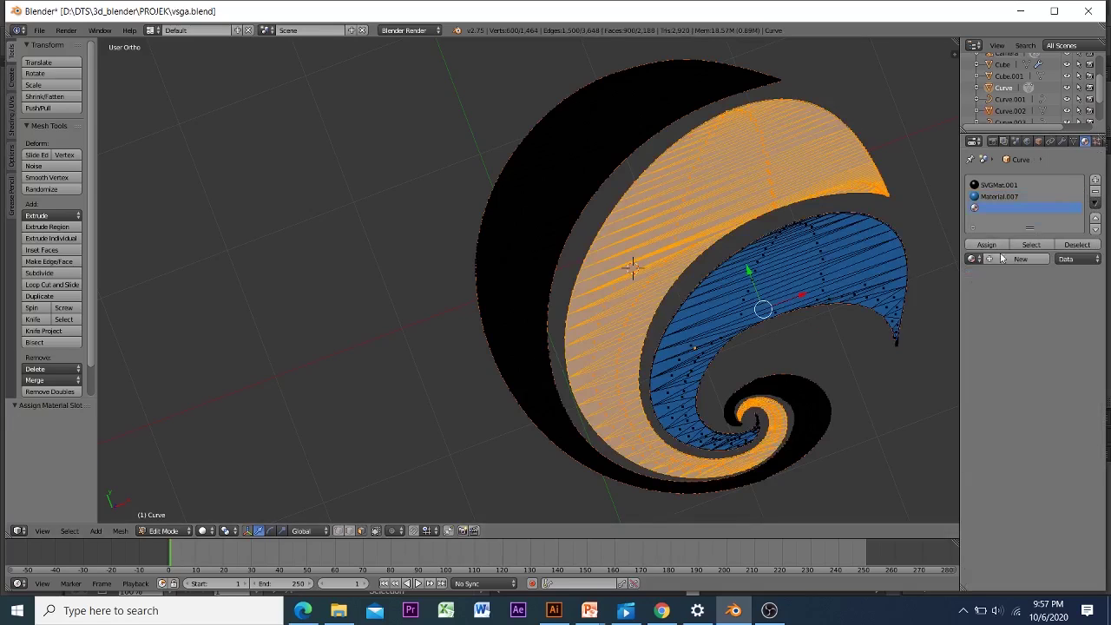
pyautogui.click(1003, 256)
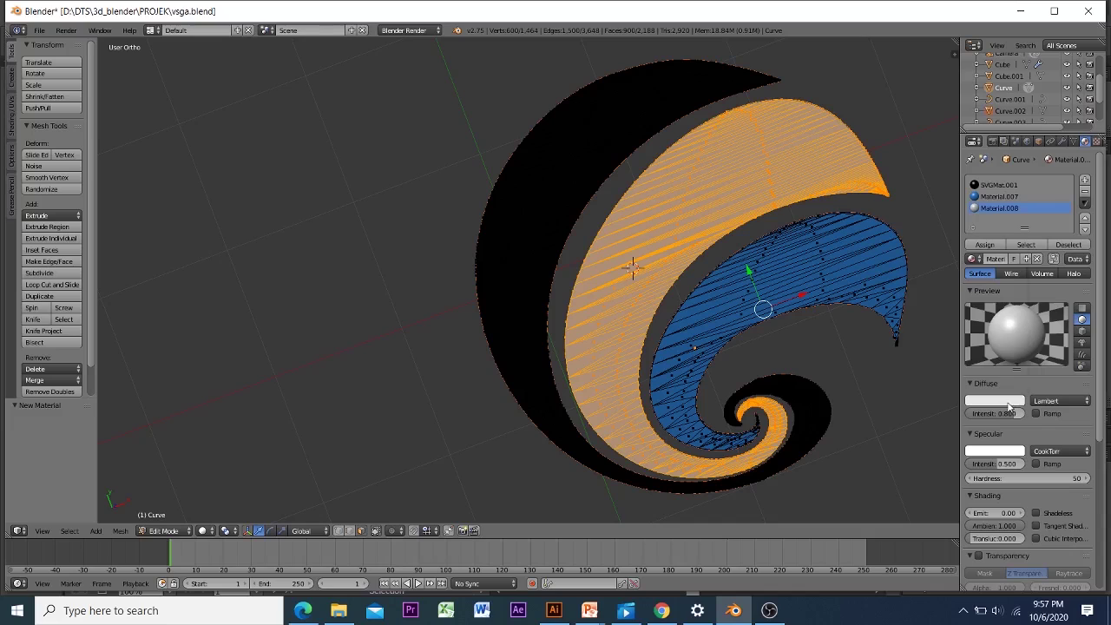
pyautogui.click(994, 400)
pyautogui.moveTo(963, 289); pyautogui.dragTo(987, 256)
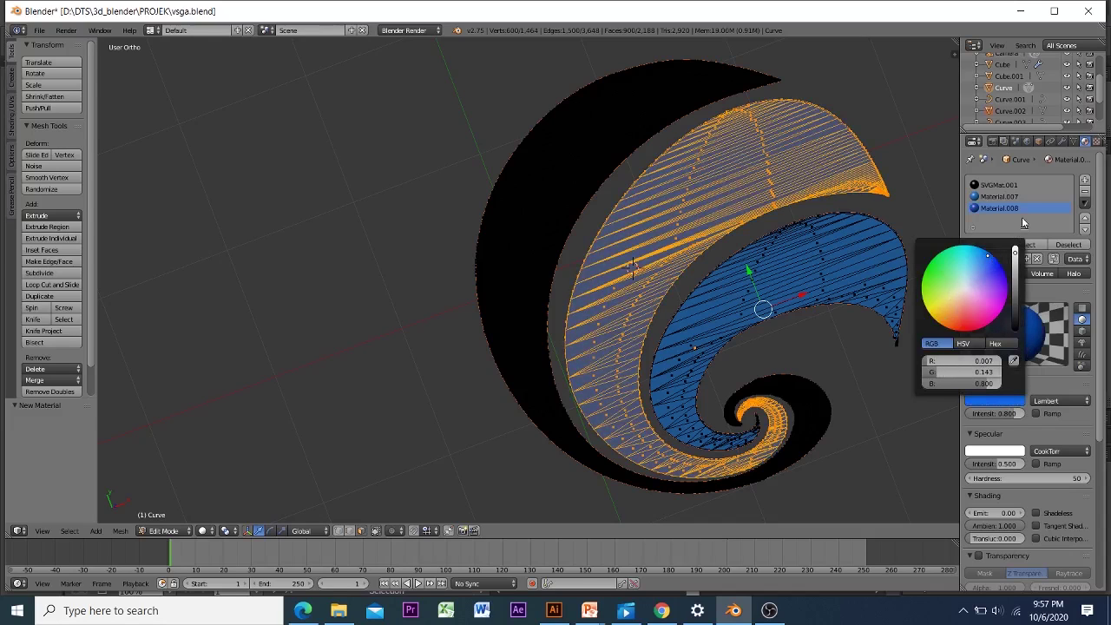
pyautogui.press('Escape')
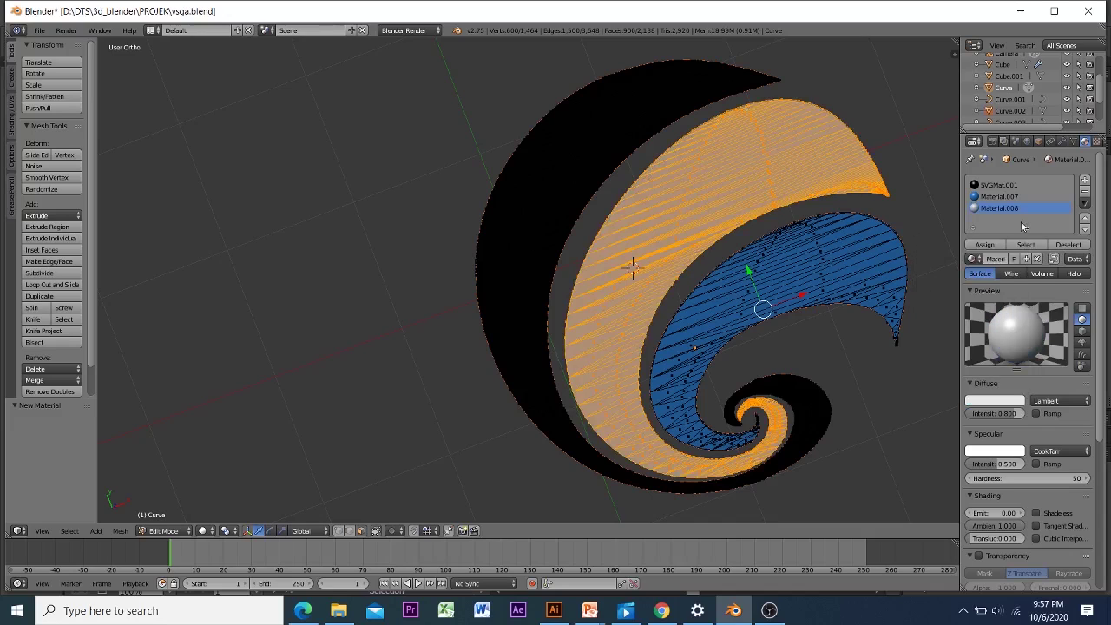
# Step: Set the diffuse colour of the middle band's material to a strong royal blue
pyautogui.click(992, 402)
pyautogui.moveTo(980, 260); pyautogui.dragTo(990, 259)
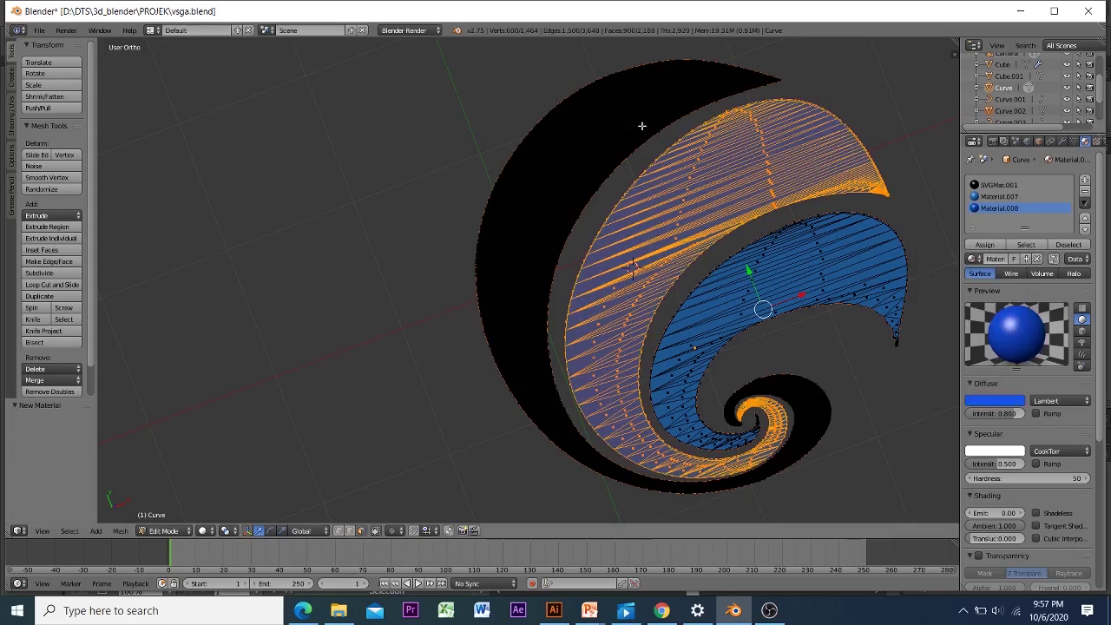
# Step: Select only the outer band's linked geometry and assign it to a fourth material slot holding a new material
pyautogui.press('a')
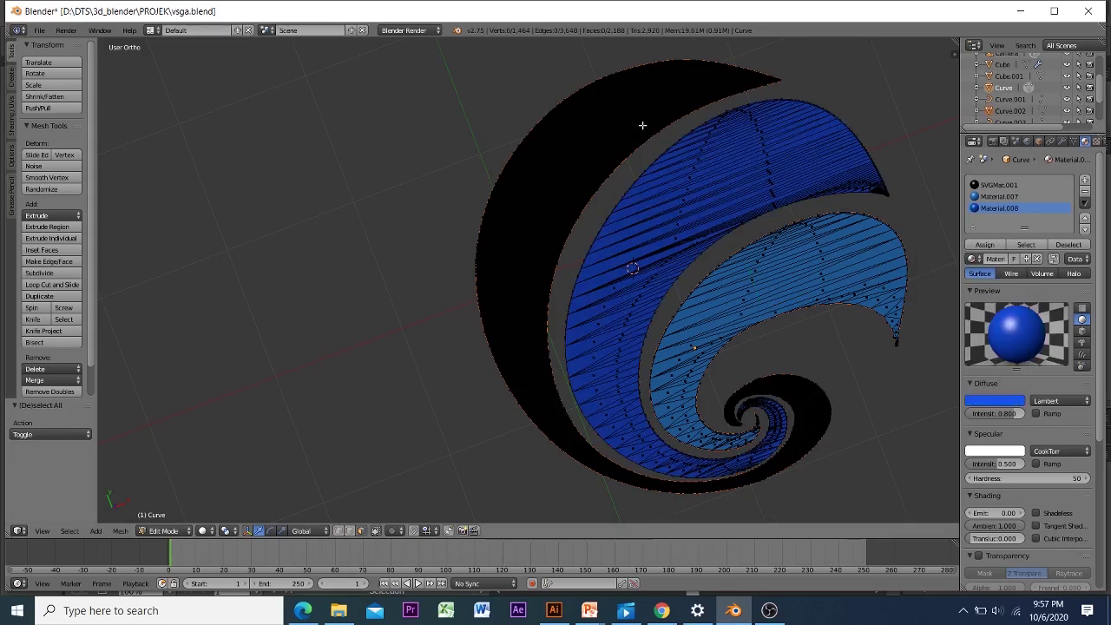
pyautogui.press('l')
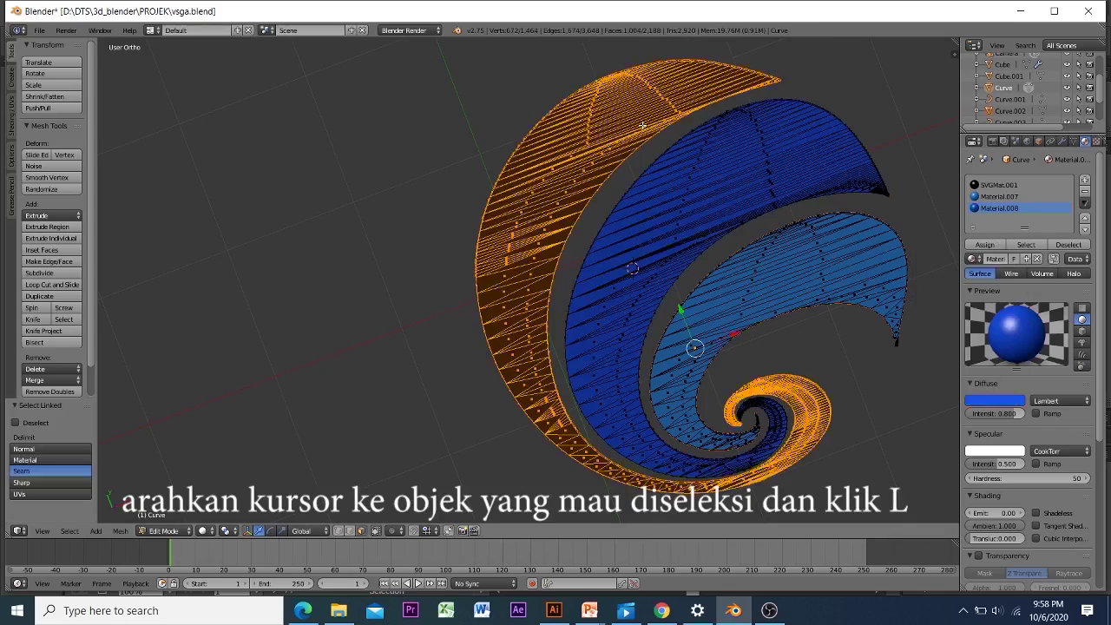
pyautogui.click(1084, 180)
pyautogui.click(985, 244)
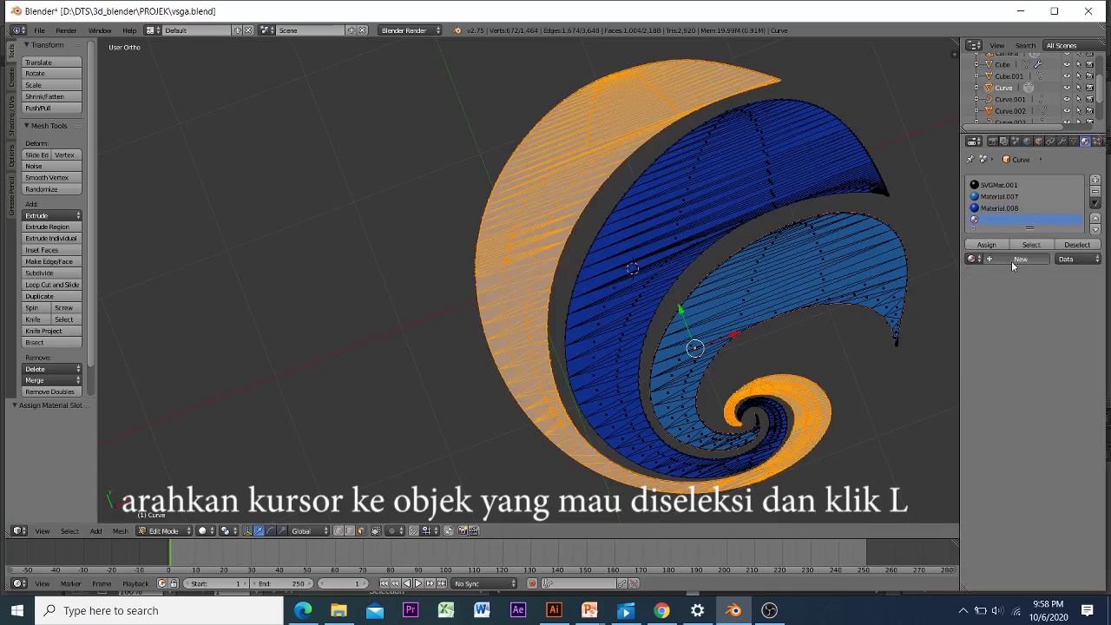
pyautogui.click(1021, 259)
# Step: Set the diffuse colour of the outer band's material to a dark navy blue
pyautogui.click(992, 400)
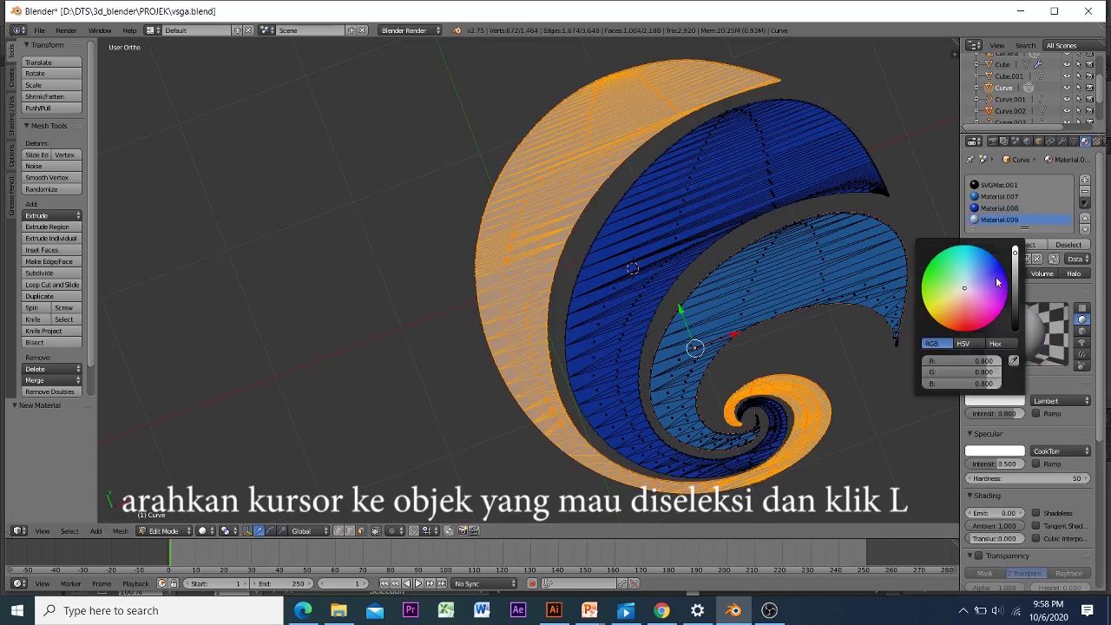
pyautogui.click(1004, 270)
pyautogui.moveTo(1004, 271)
pyautogui.mouseDown()
pyautogui.moveTo(1014, 265)
pyautogui.moveTo(1014, 314)
pyautogui.moveTo(1015, 300)
pyautogui.mouseUp()
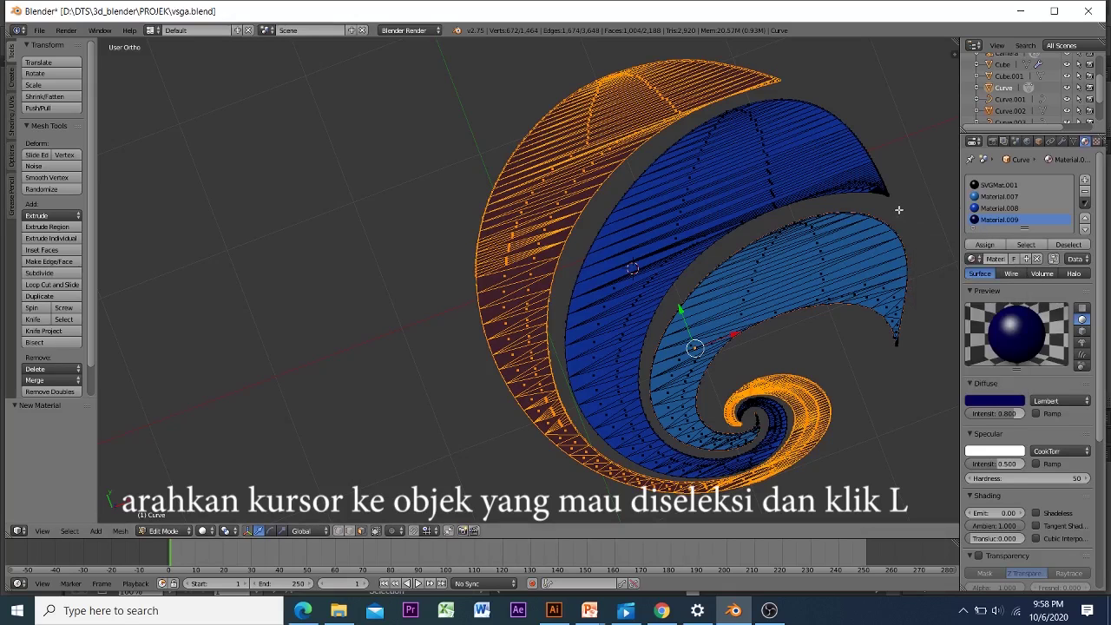
# Step: Deselect the whole swirl mesh and return to Object Mode to view the coloured bands
pyautogui.press('a')
pyautogui.press('Tab')
pyautogui.moveTo(881, 232)
pyautogui.mouseDown(button='middle')
pyautogui.moveTo(894, 292)
pyautogui.moveTo(806, 279)
pyautogui.moveTo(802, 261)
pyautogui.moveTo(879, 231)
pyautogui.moveTo(818, 251)
pyautogui.moveTo(838, 220)
pyautogui.moveTo(750, 201)
pyautogui.moveTo(793, 190)
pyautogui.moveTo(853, 212)
pyautogui.mouseUp(button='middle')
pyautogui.scroll(-1, 799, 280)
pyautogui.scroll(2, 799, 280)
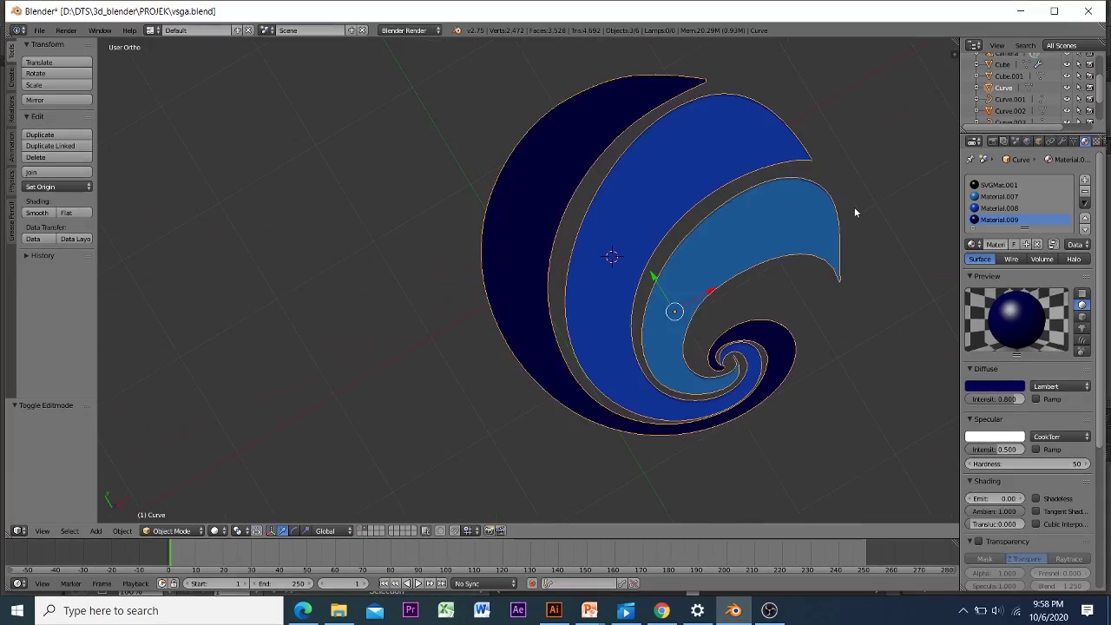
# Step: Inspect the layer containing the blue block-shaped model and return to the layer with the swirl logo
pyautogui.hotkey('ctrl', 'z')
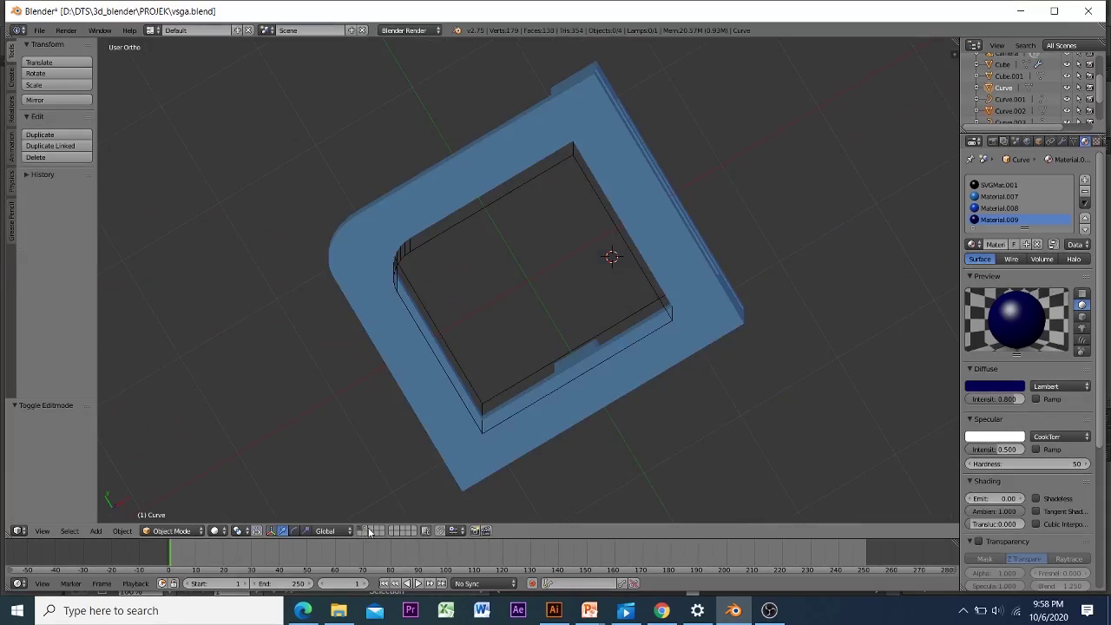
pyautogui.moveTo(370, 533); pyautogui.dragTo(559, 298, button='middle')
pyautogui.scroll(-2, 613, 314)
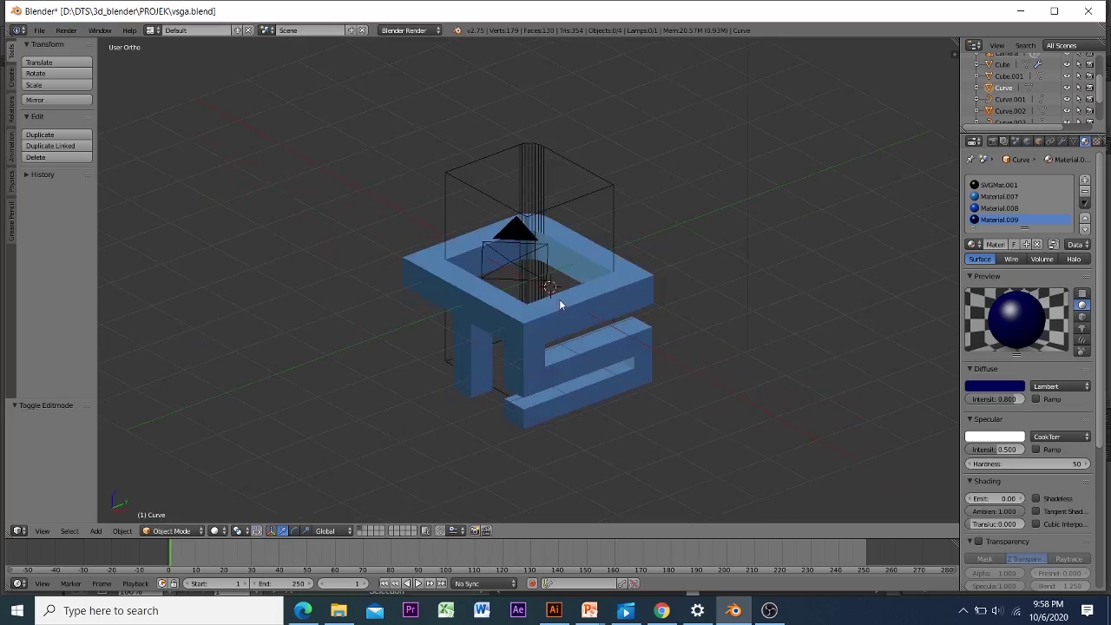
pyautogui.click(365, 529)
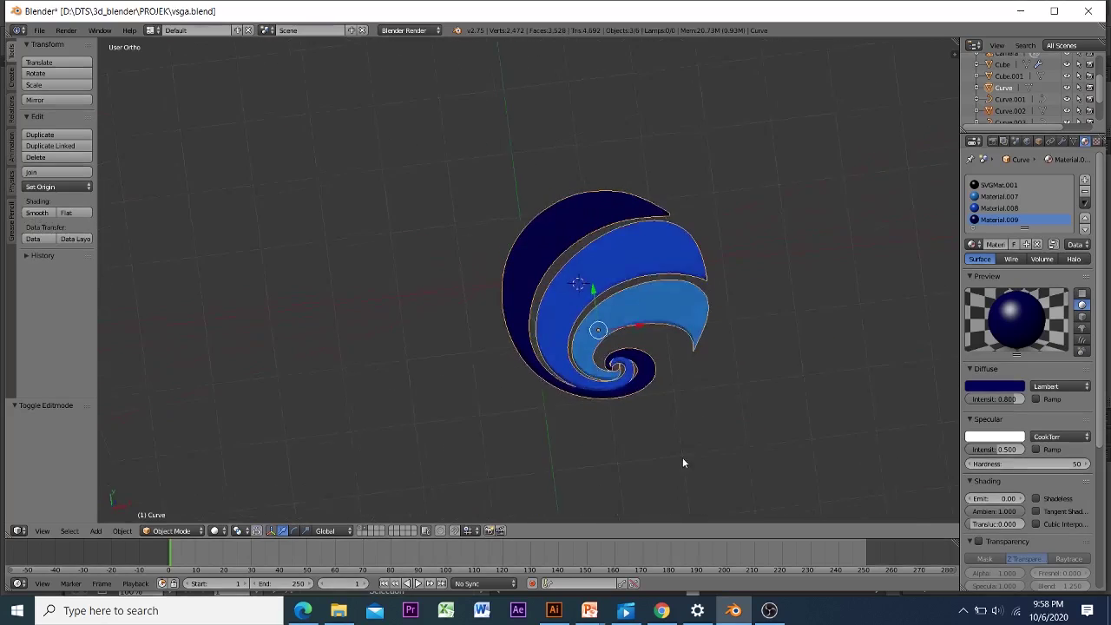